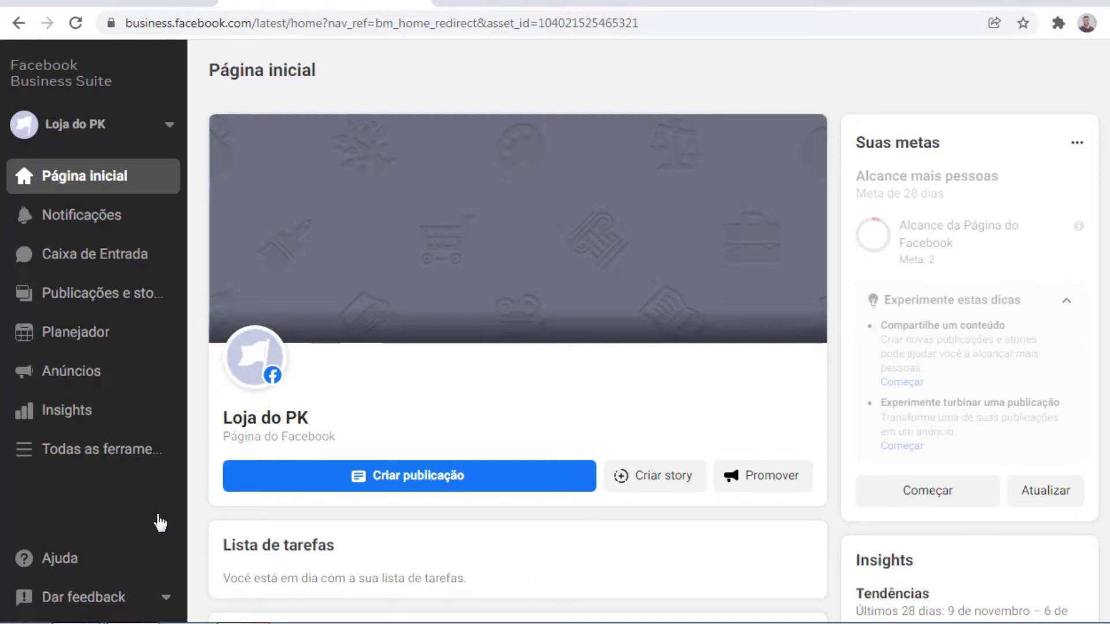
Open the Públicos tool and start a Público Personalizado that uses Site as its source
click(127, 457)
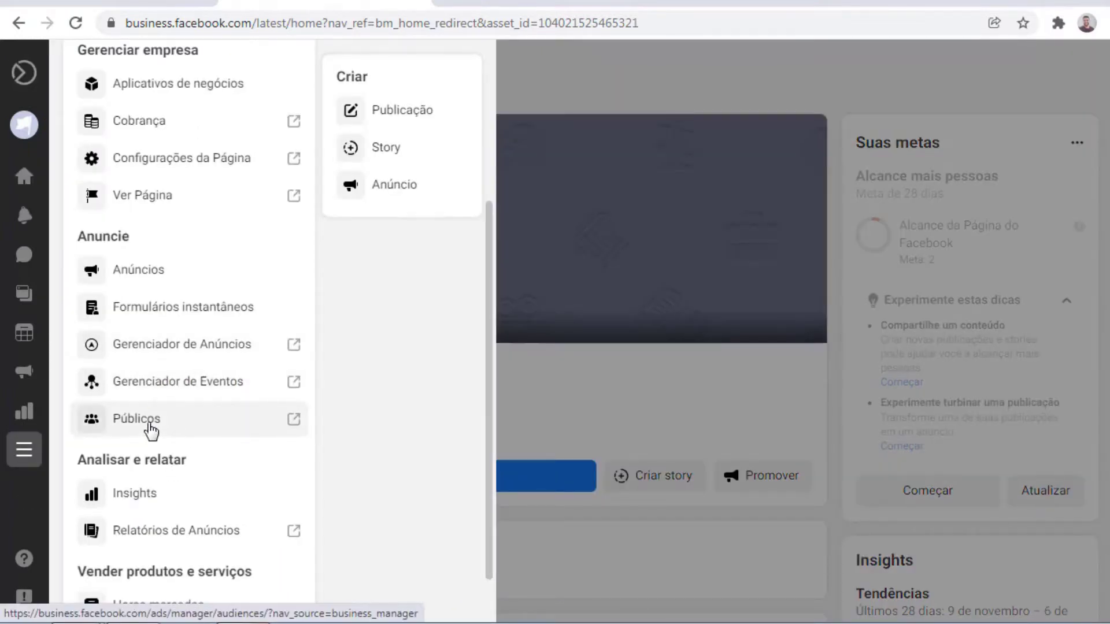
click(152, 431)
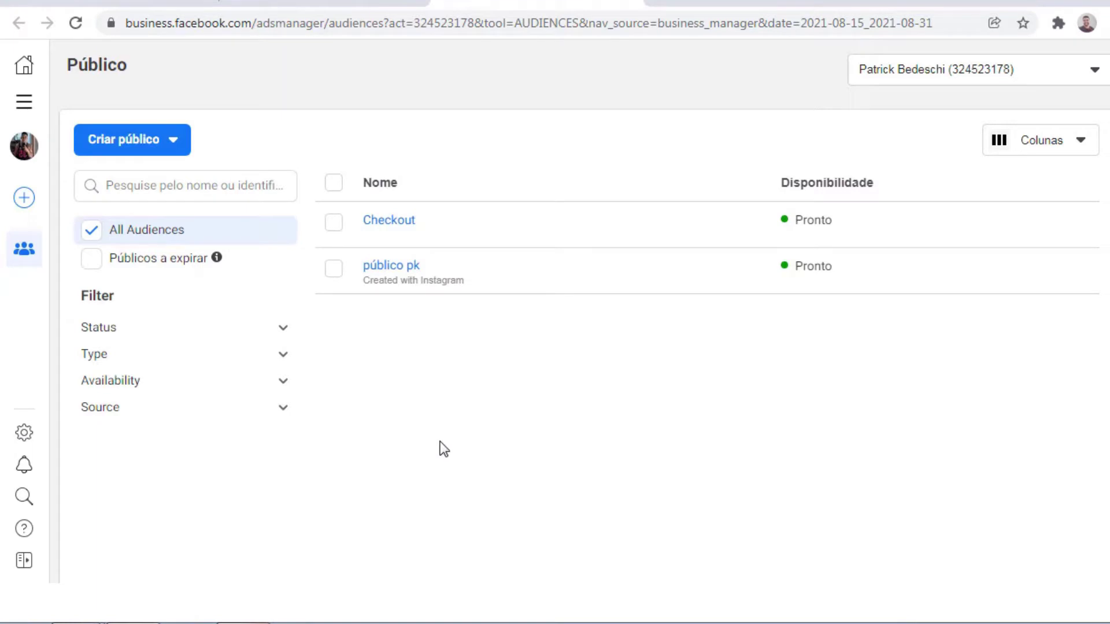
click(133, 152)
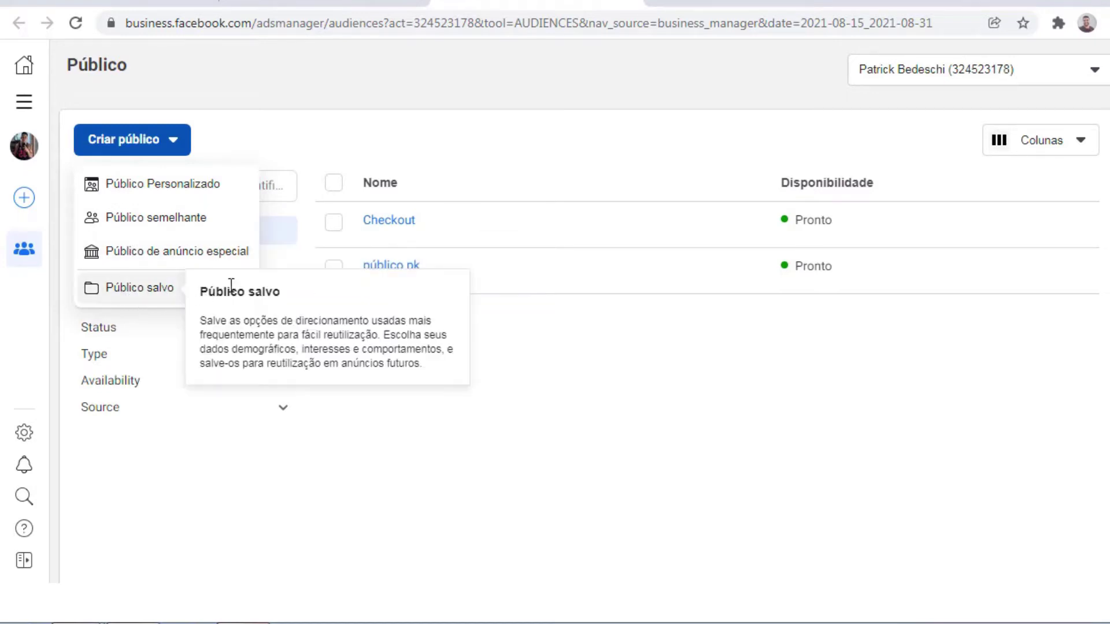
click(163, 193)
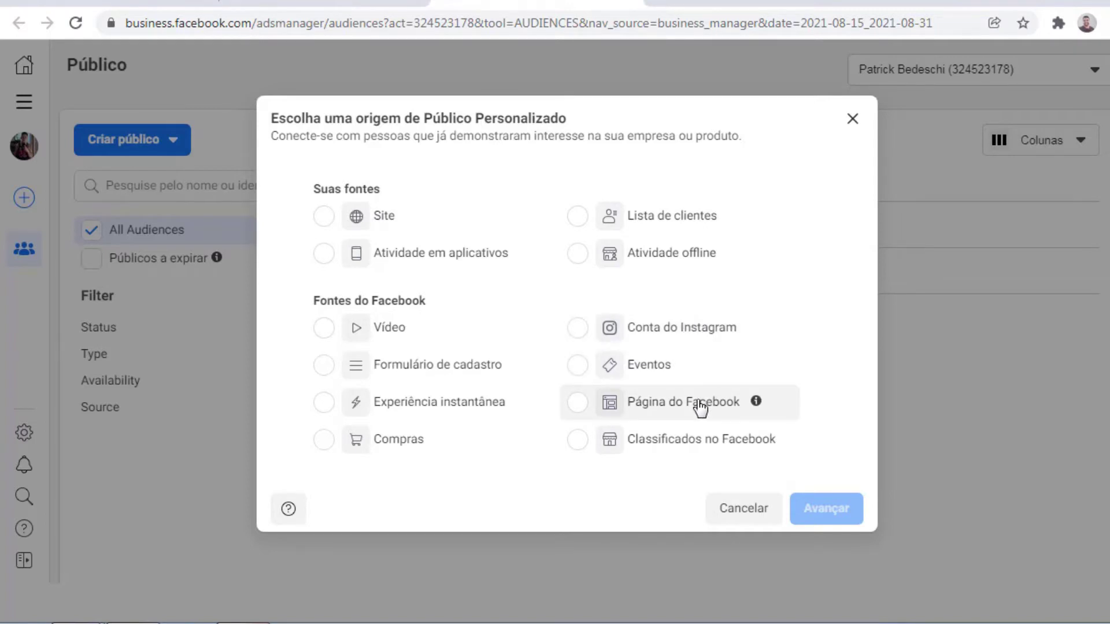
mouse_move(421, 328)
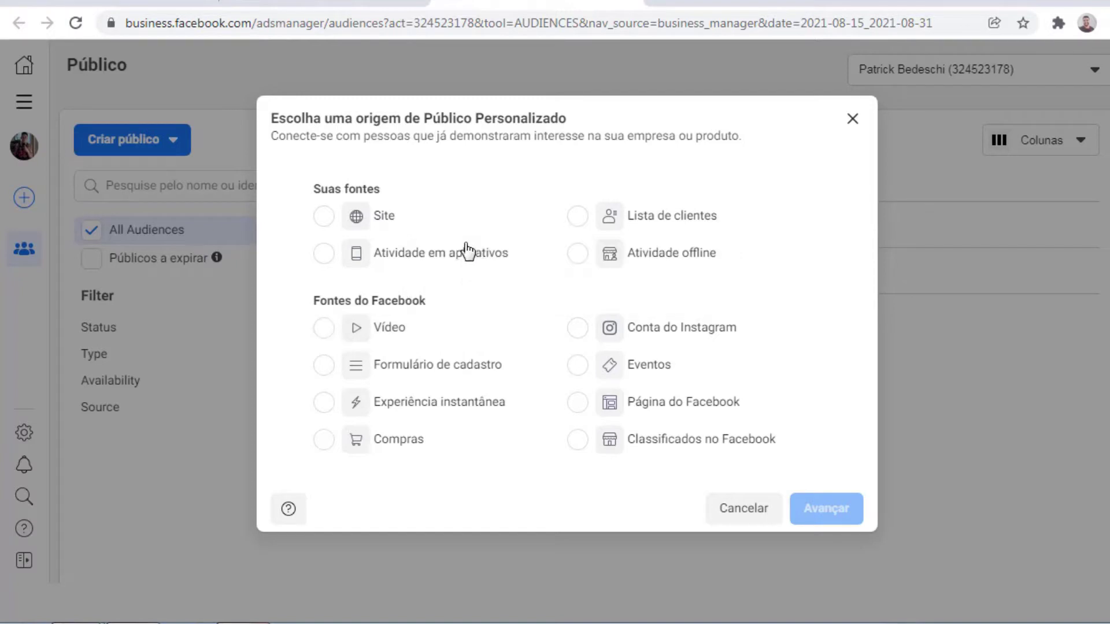
click(324, 217)
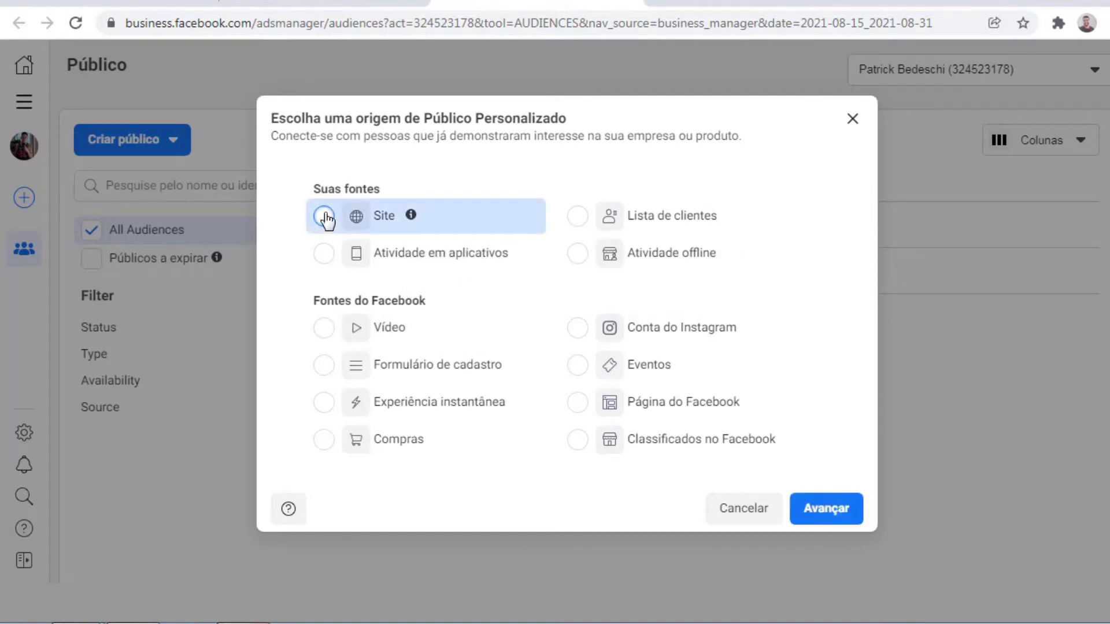
click(843, 512)
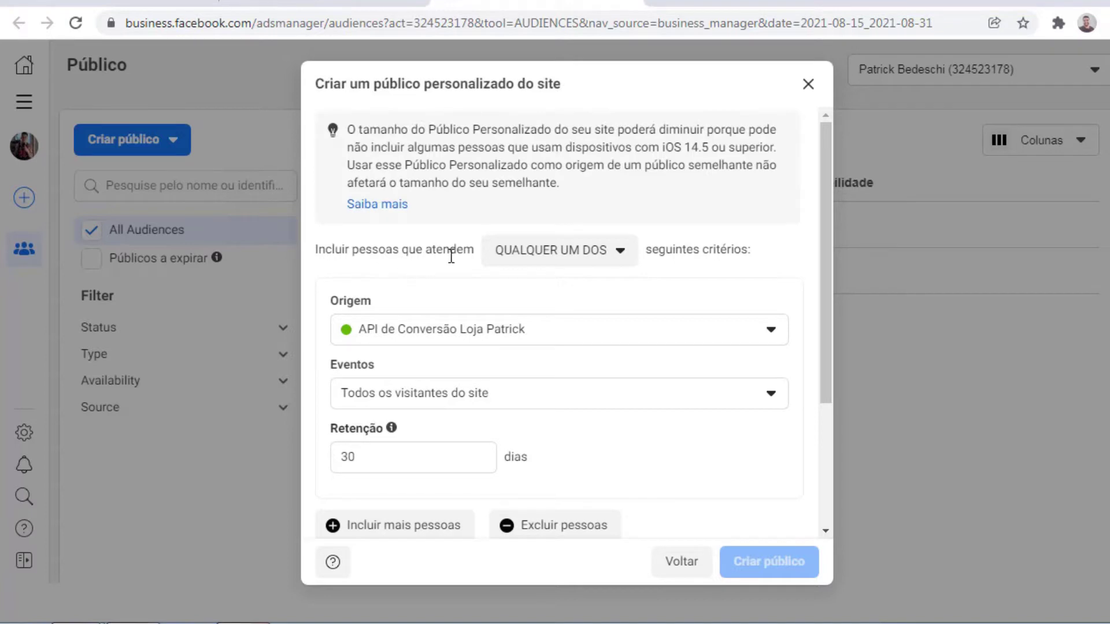
click(599, 260)
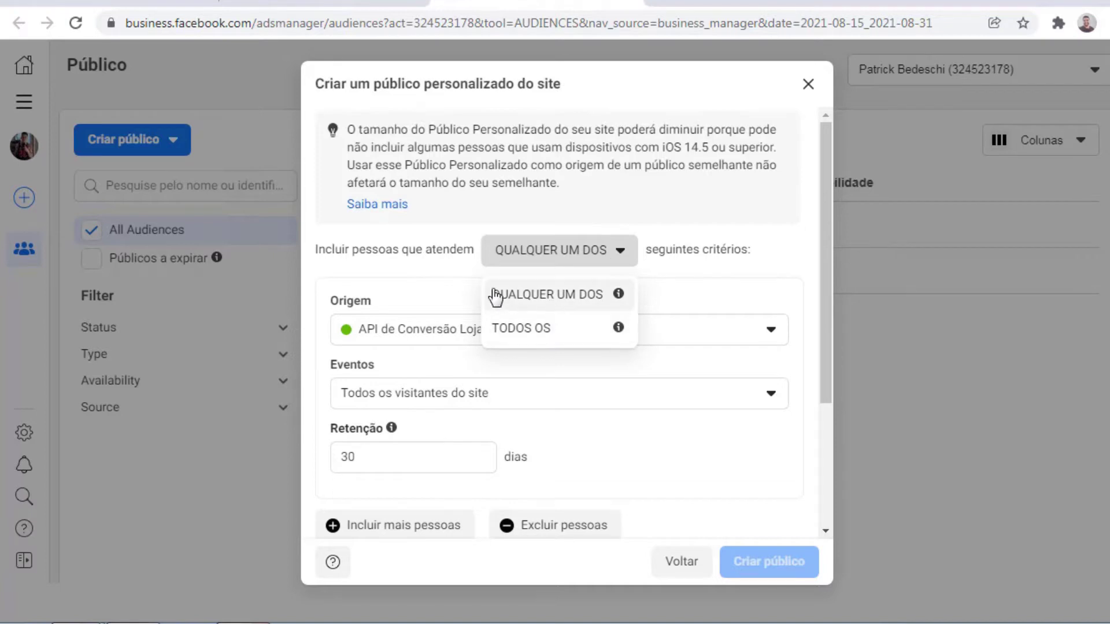
click(442, 285)
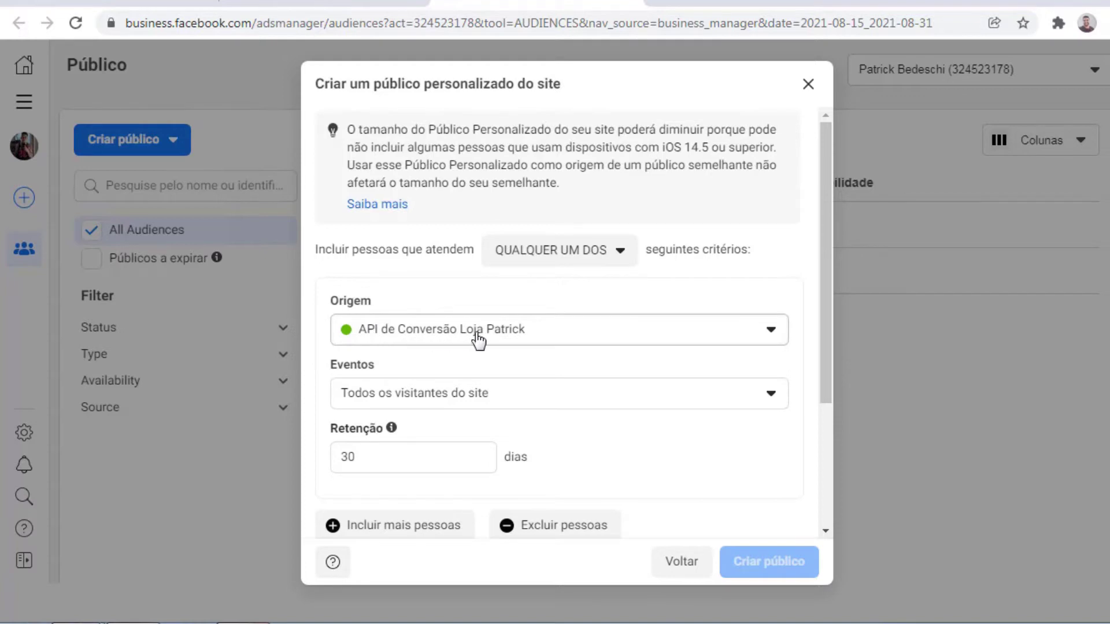
click(644, 342)
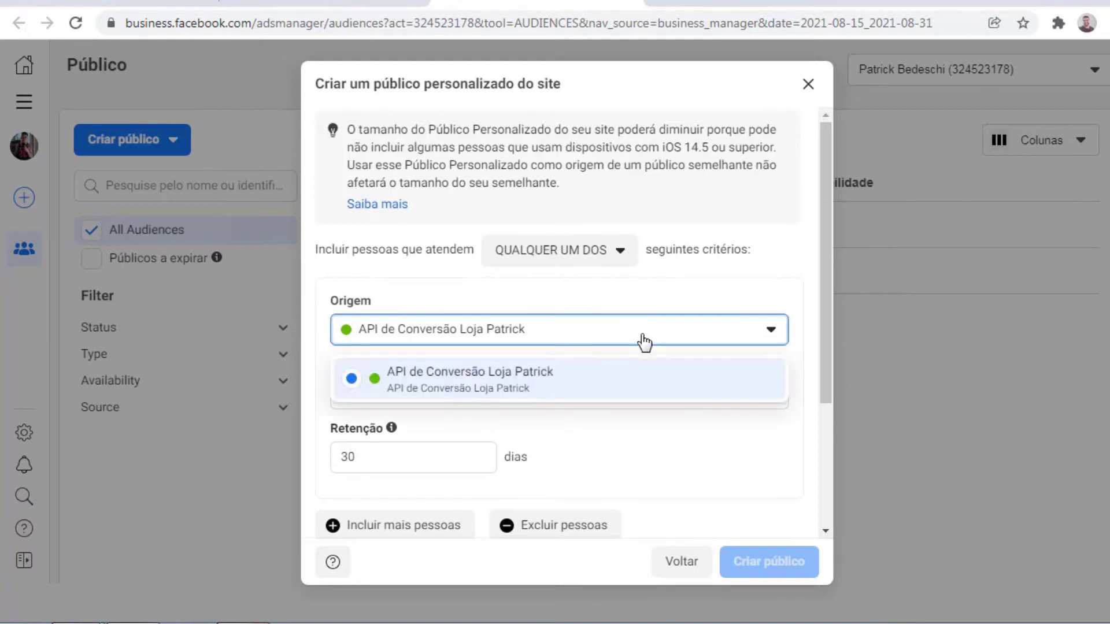
click(642, 341)
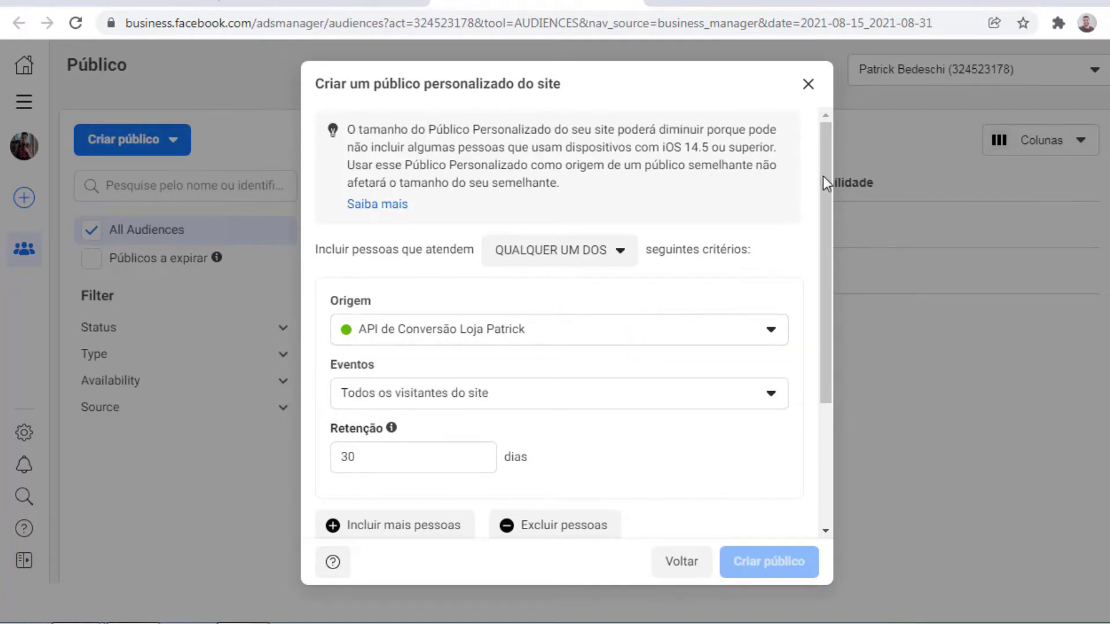
Set the event of the audience's inclusion criteria to InitiateCheckout
drag(827, 169, 816, 249)
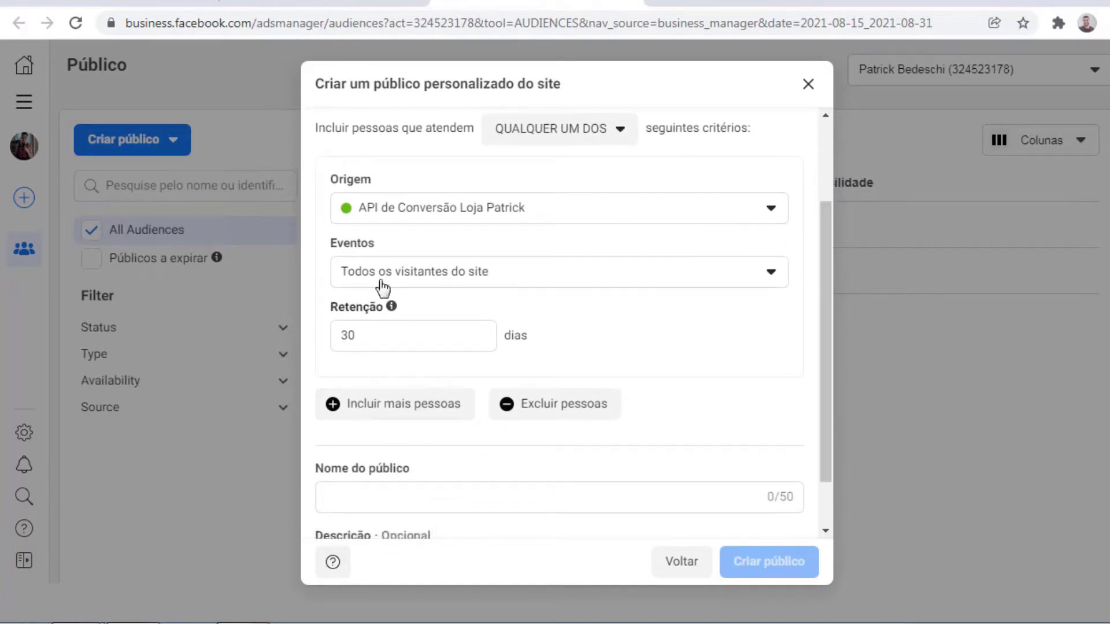
click(520, 280)
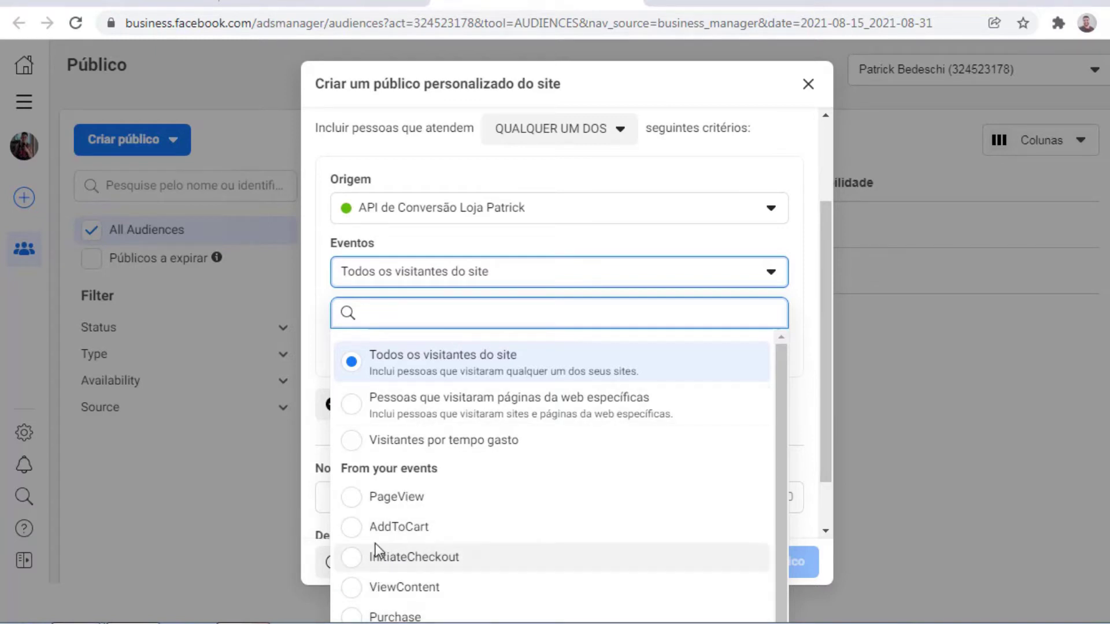
click(368, 559)
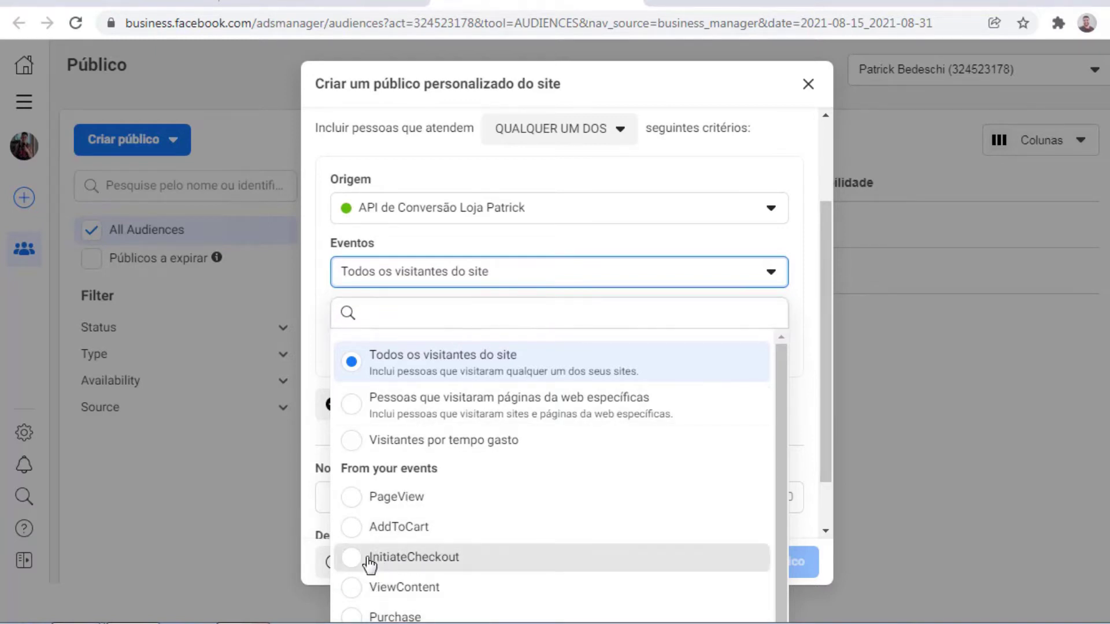
click(369, 558)
Read the explanation of the Retenção setting in the inclusion criteria
click(387, 334)
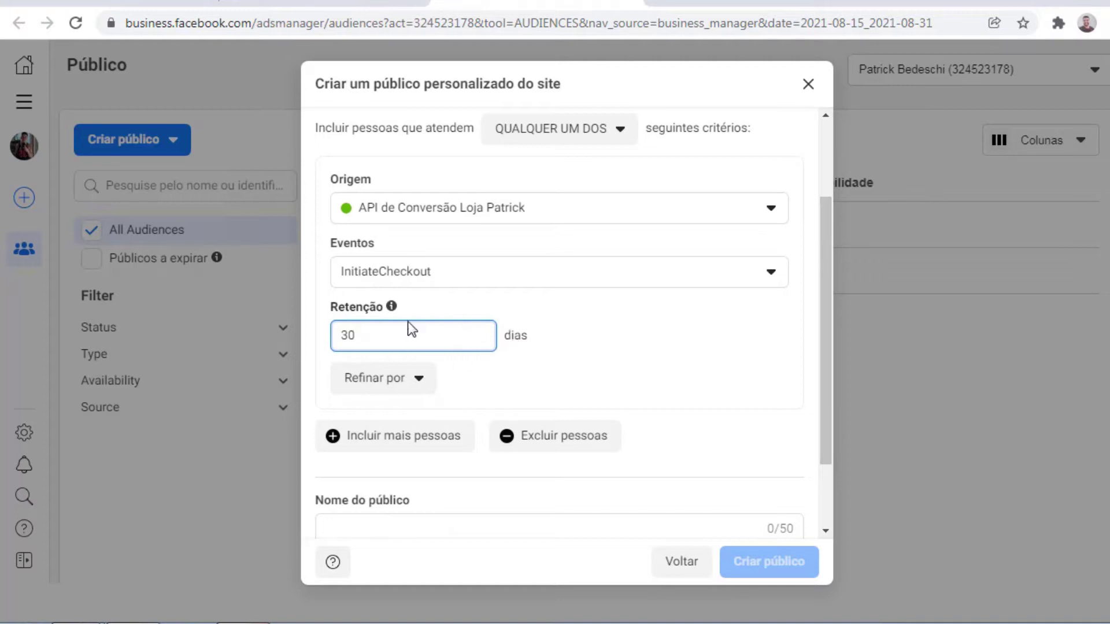
click(392, 307)
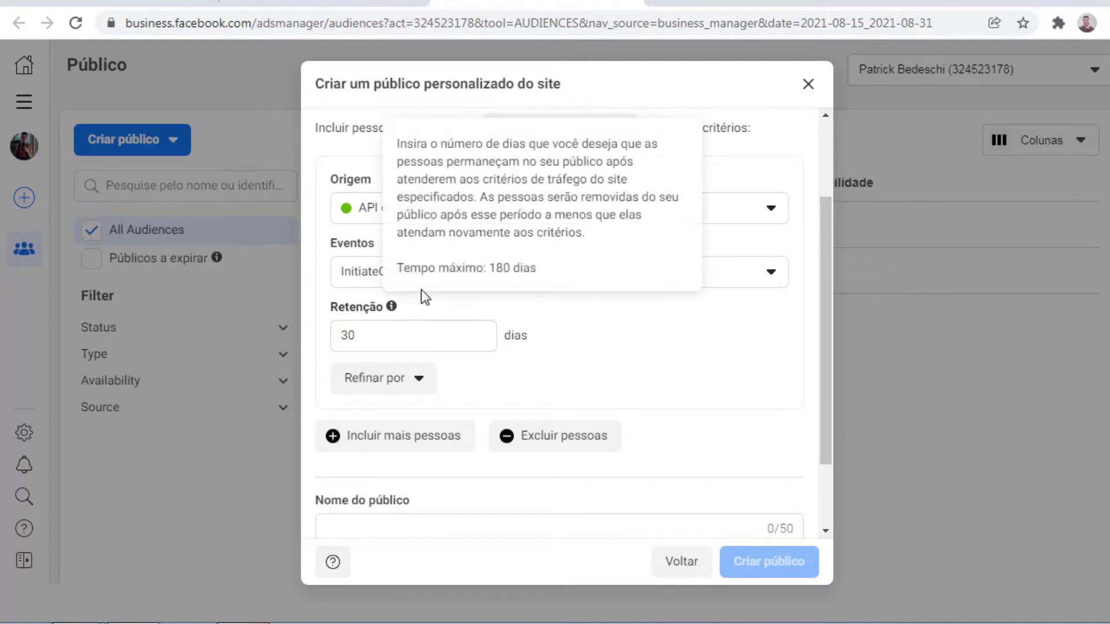
click(449, 332)
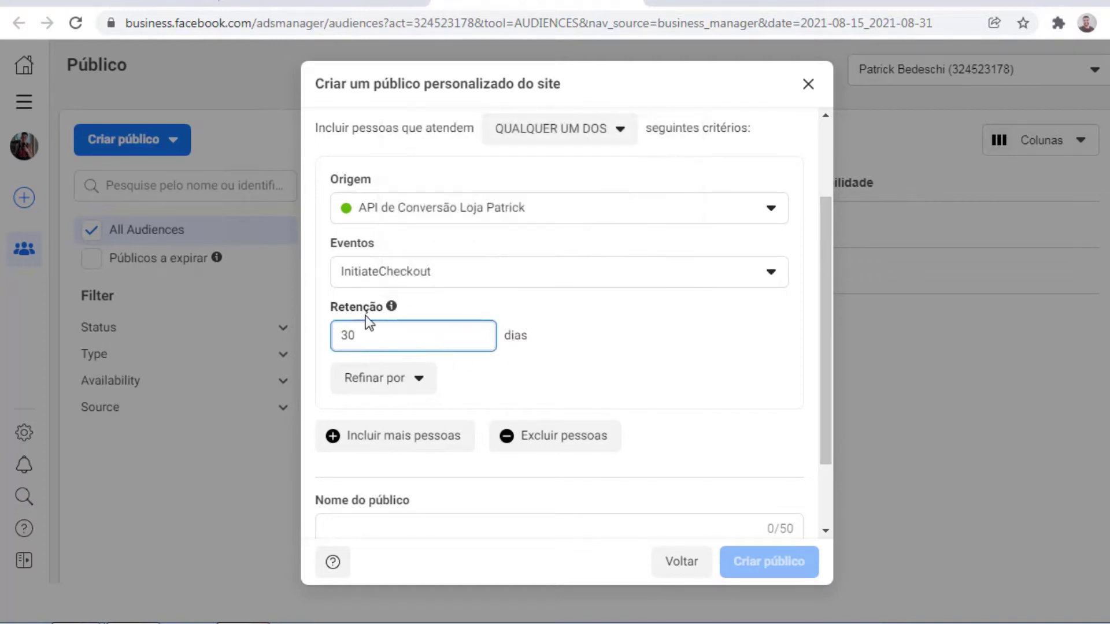
double_click(817, 292)
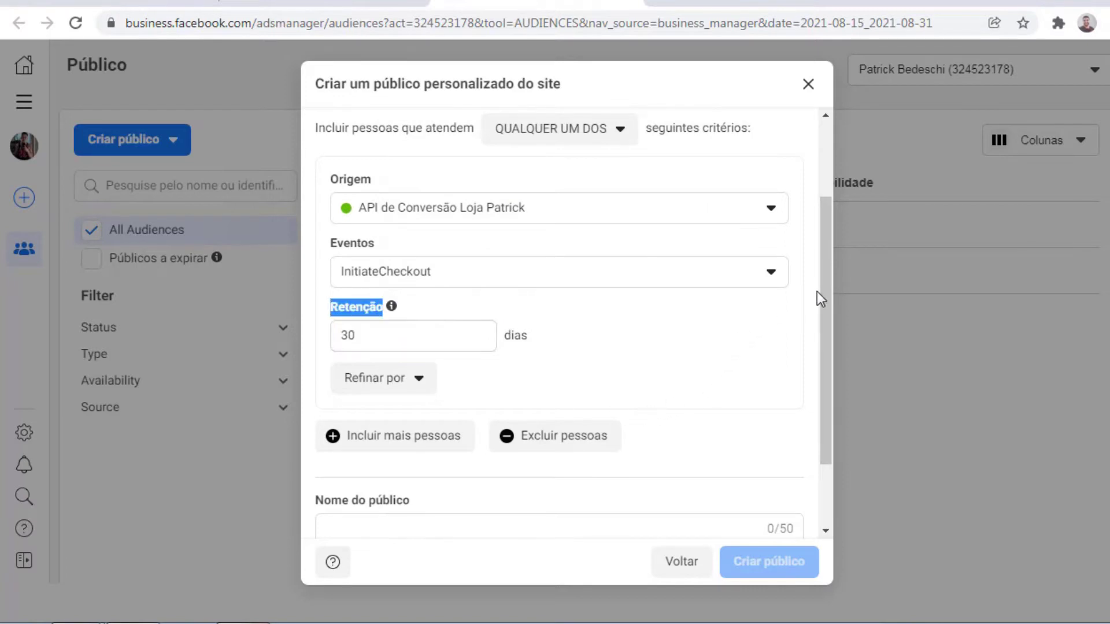
click(695, 384)
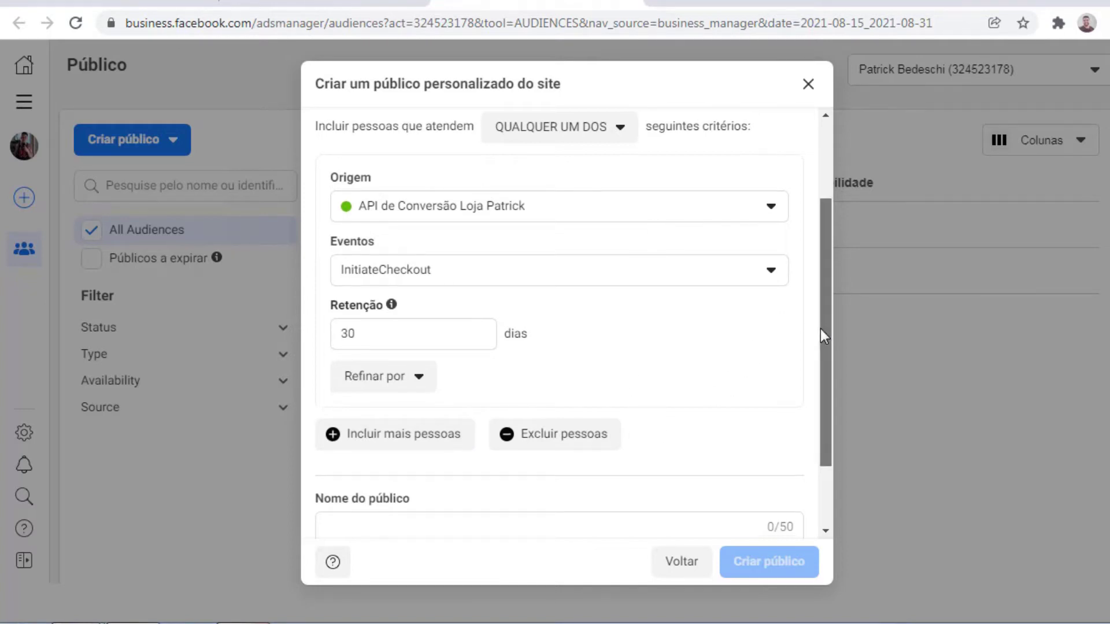
Add an exclusion rule to the audience for people who match the Purchase event
scroll(821, 328, down, 1)
scroll(595, 466, down, 1)
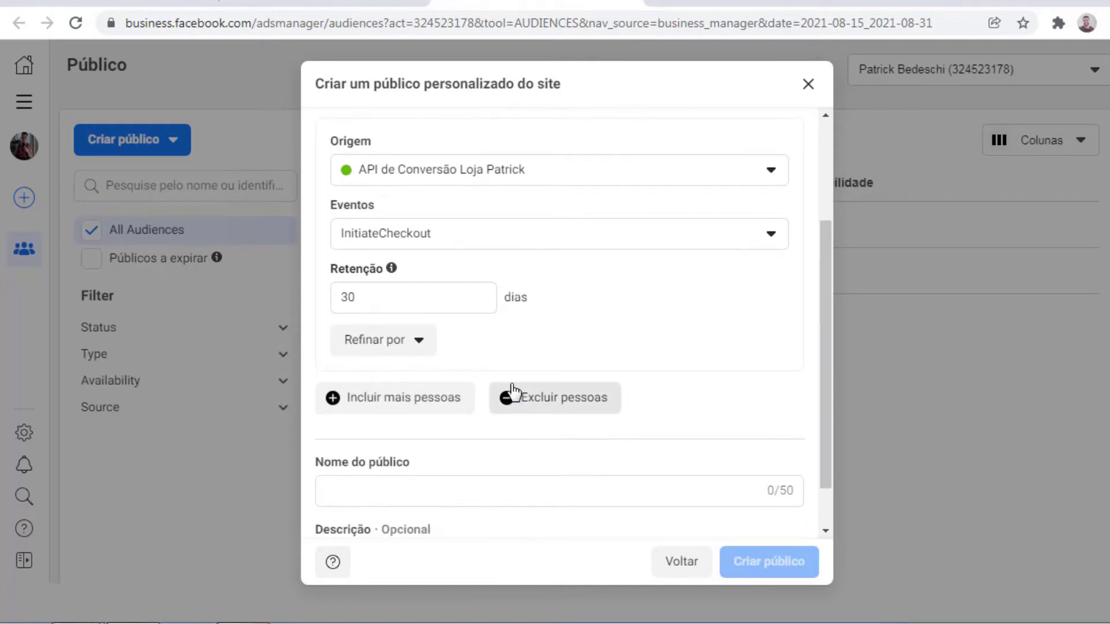
click(554, 400)
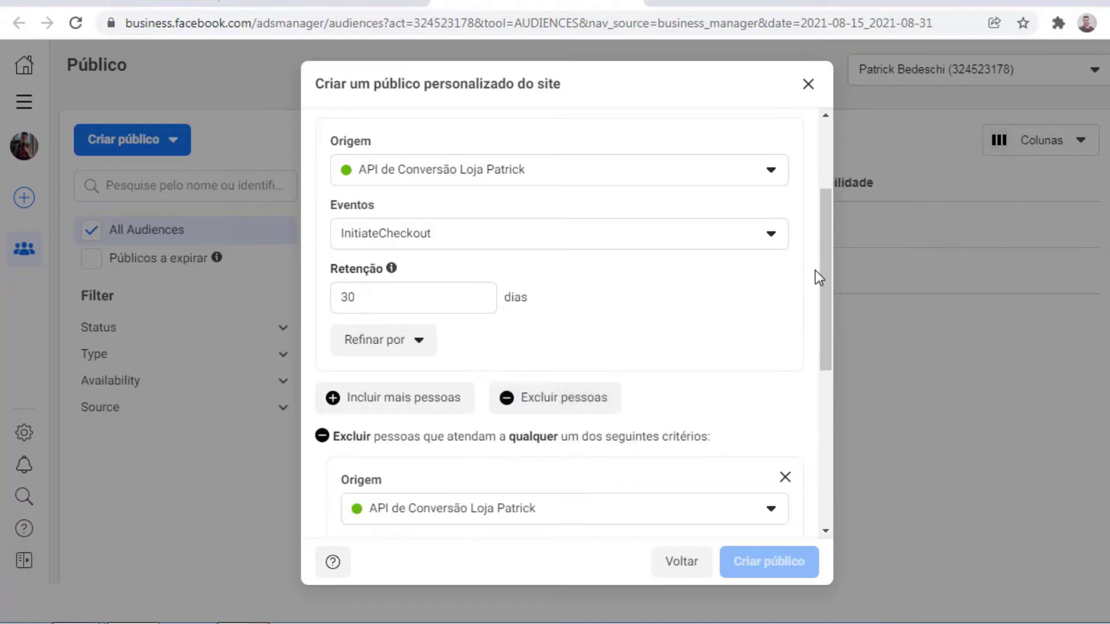
drag(818, 278, 823, 384)
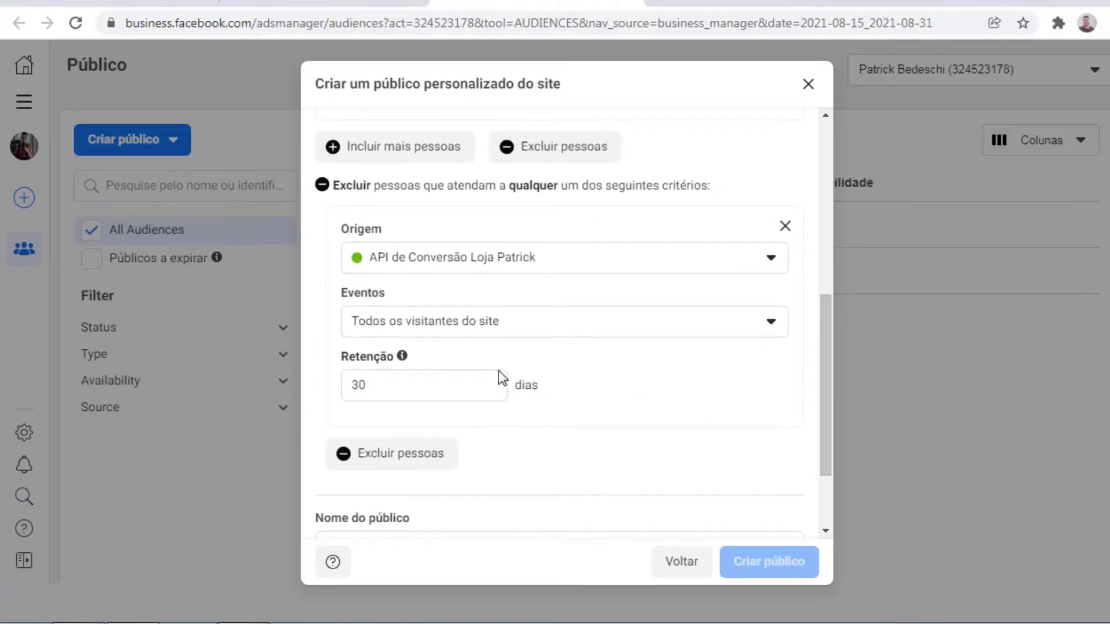
click(629, 324)
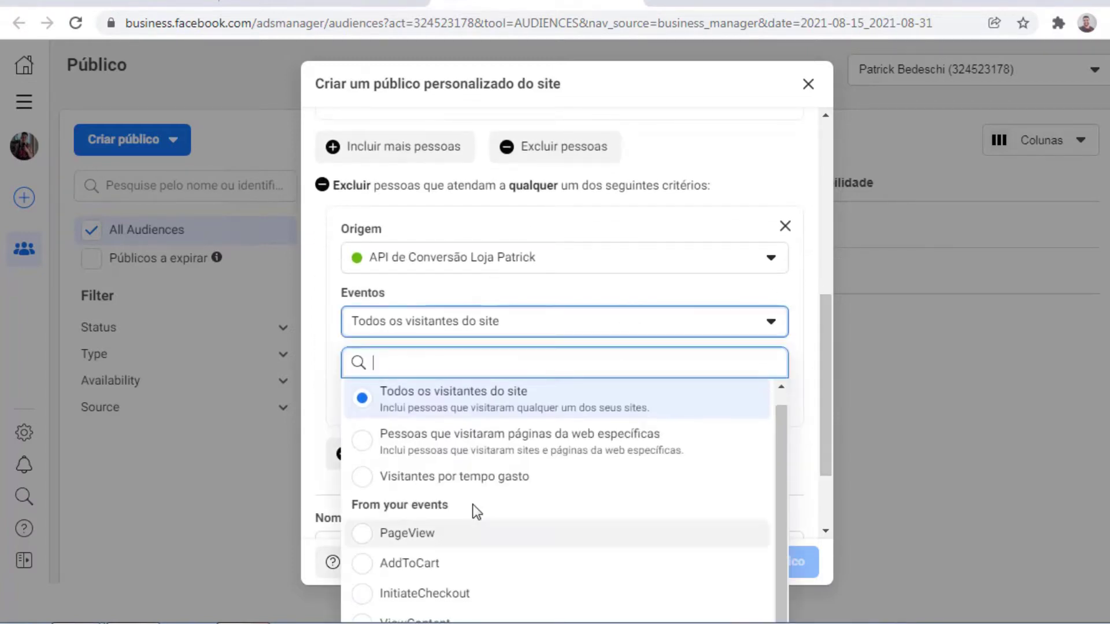
click(780, 486)
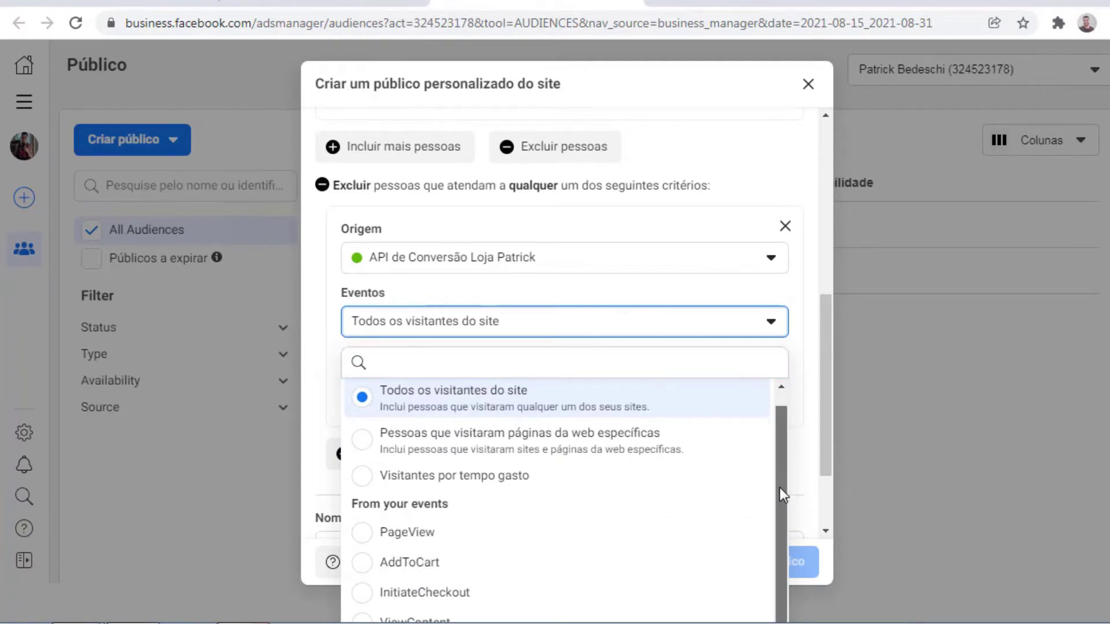
click(819, 420)
scroll(820, 438, down, 1)
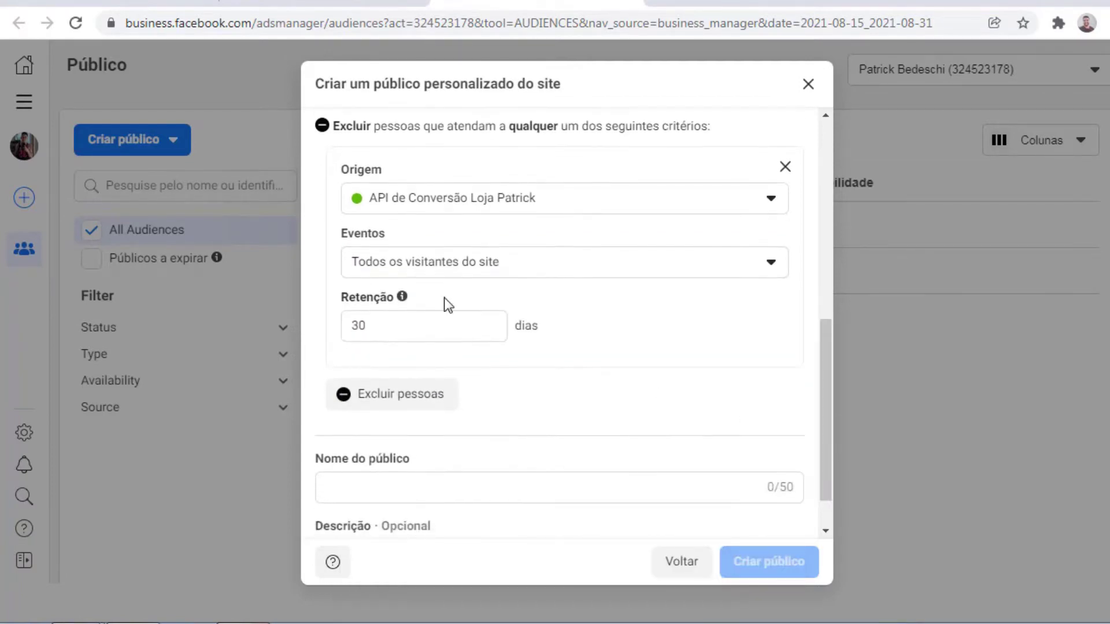
click(515, 270)
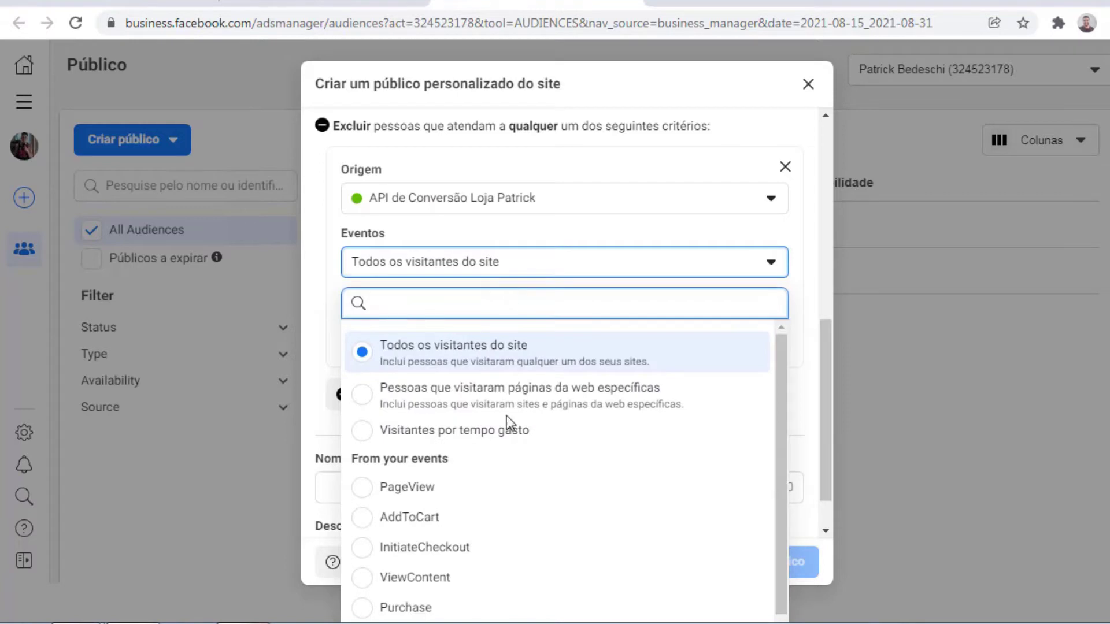
click(415, 594)
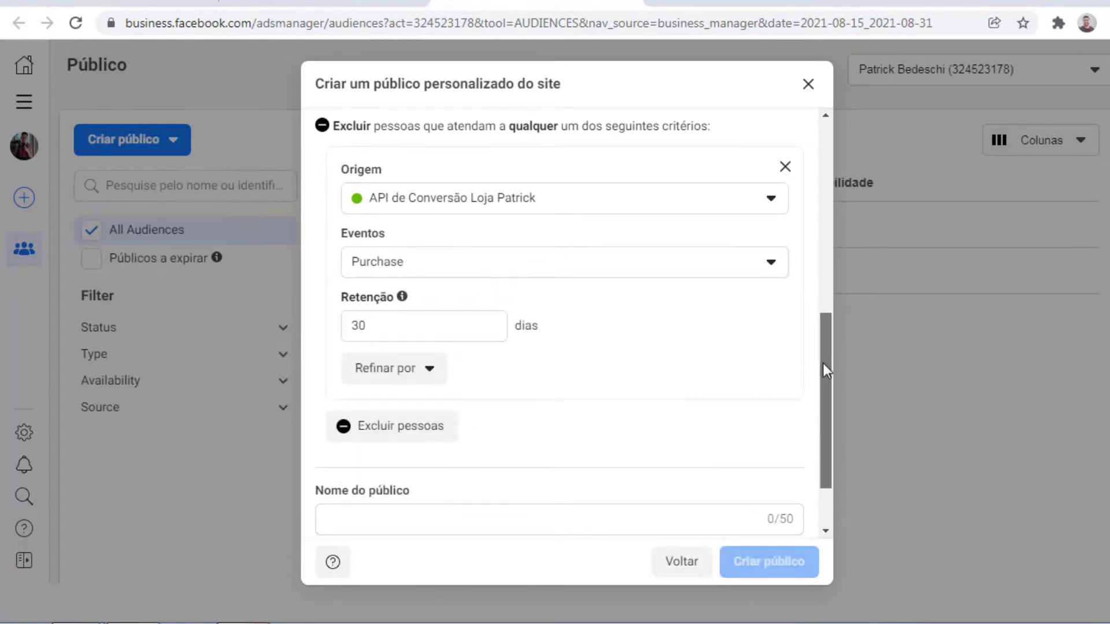
Name the audience "Pessoas que não finalizaram a compra {30}", create it and finish the dialog
drag(823, 363, 821, 230)
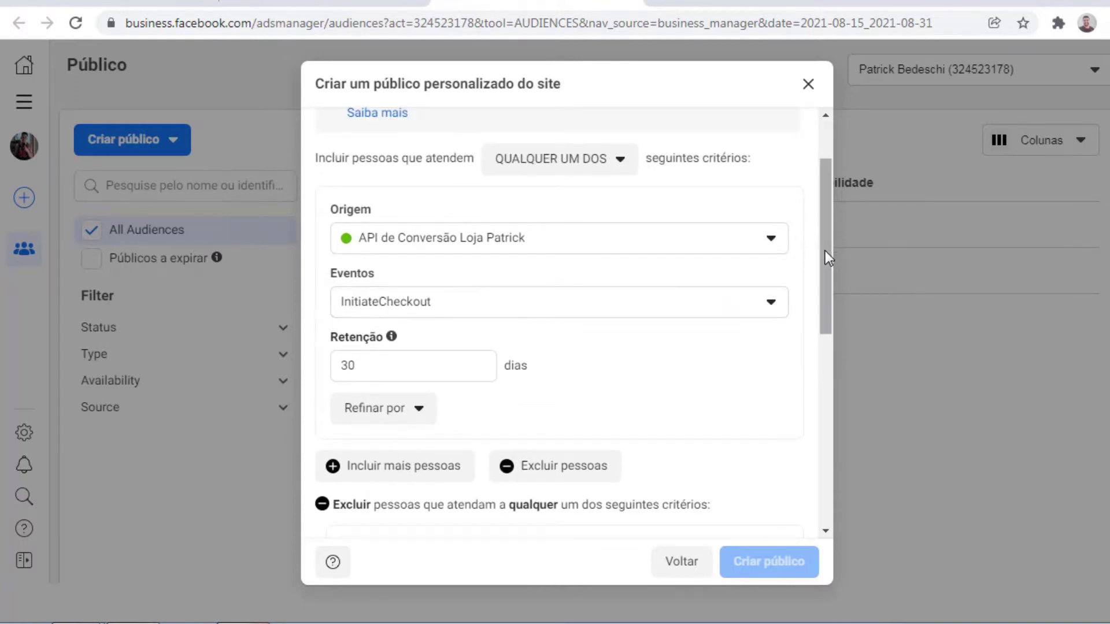
drag(824, 251, 814, 399)
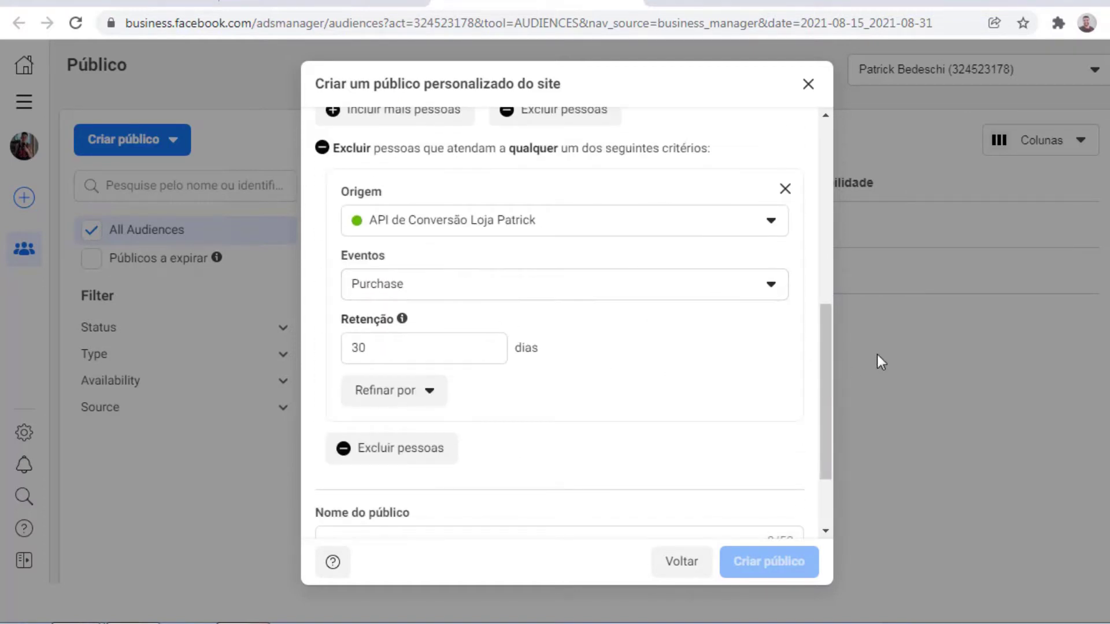
drag(820, 335, 823, 365)
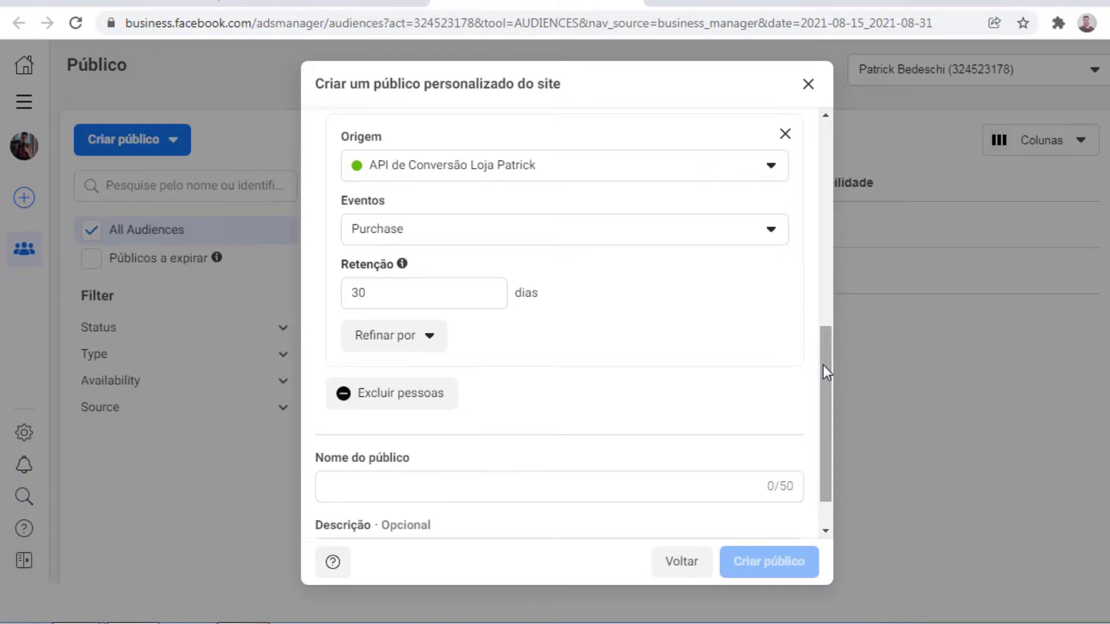
drag(823, 365, 815, 413)
click(324, 433)
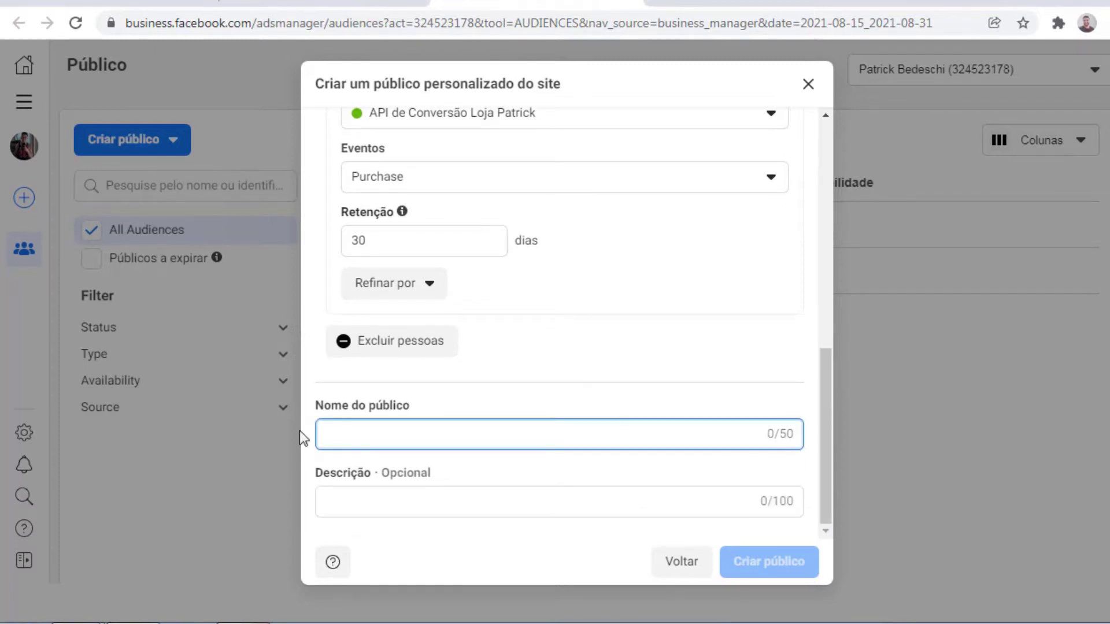
text(Pessoas que não finalizaram a compra)
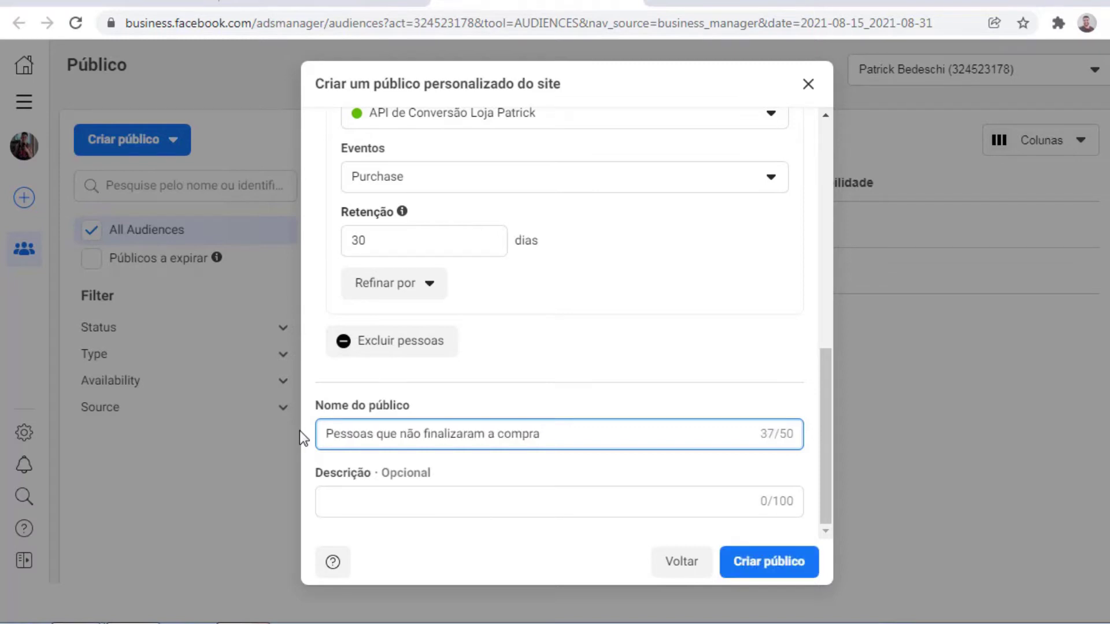
text( (30))
click(587, 459)
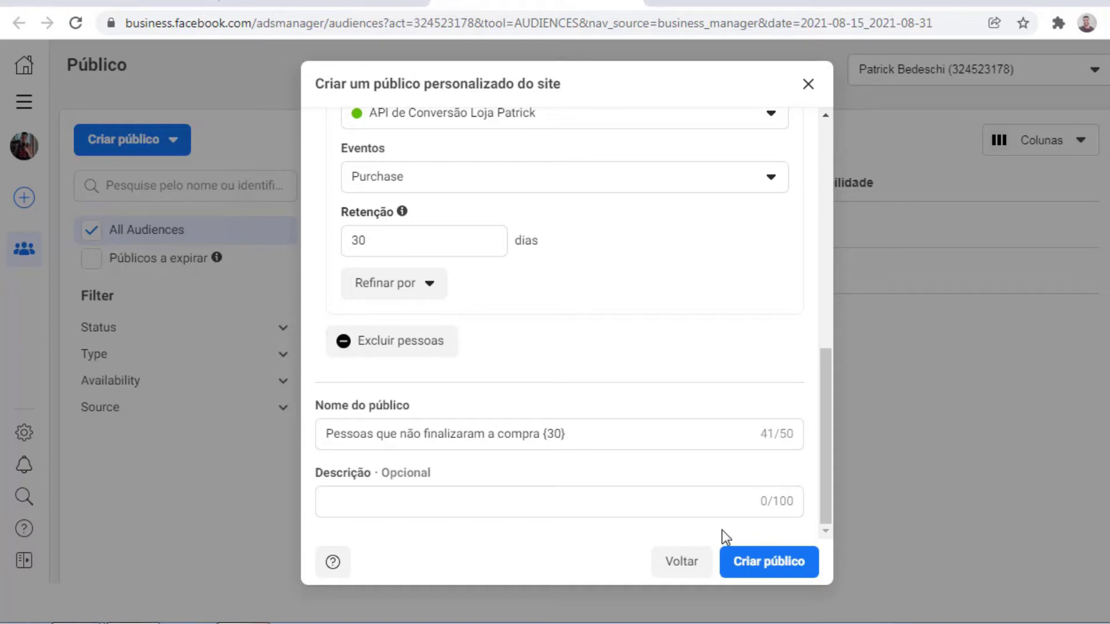
click(757, 566)
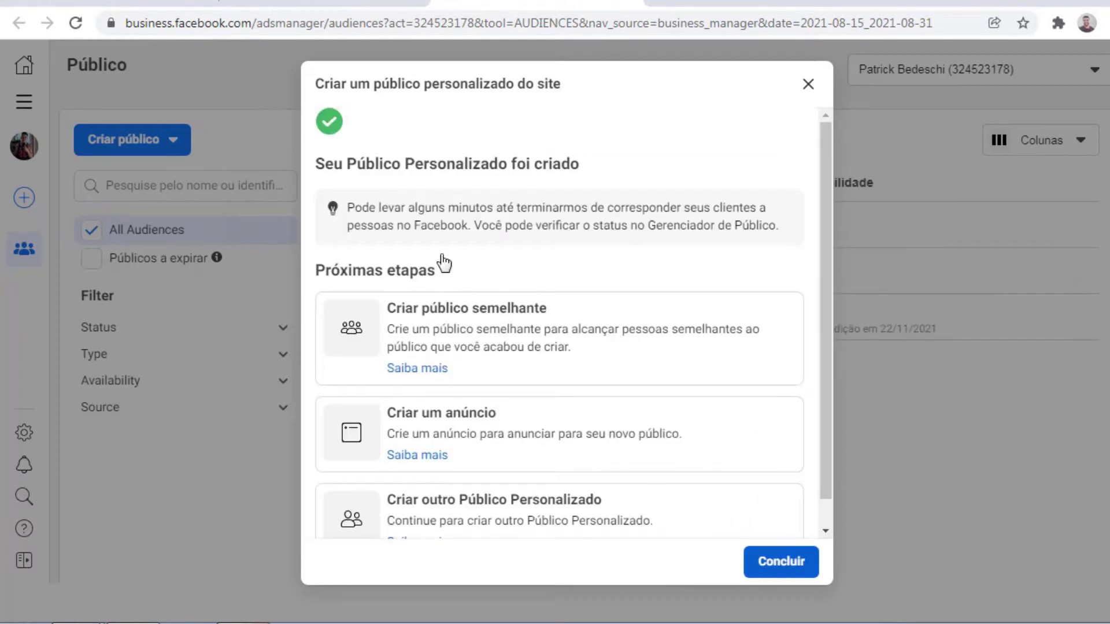
click(792, 574)
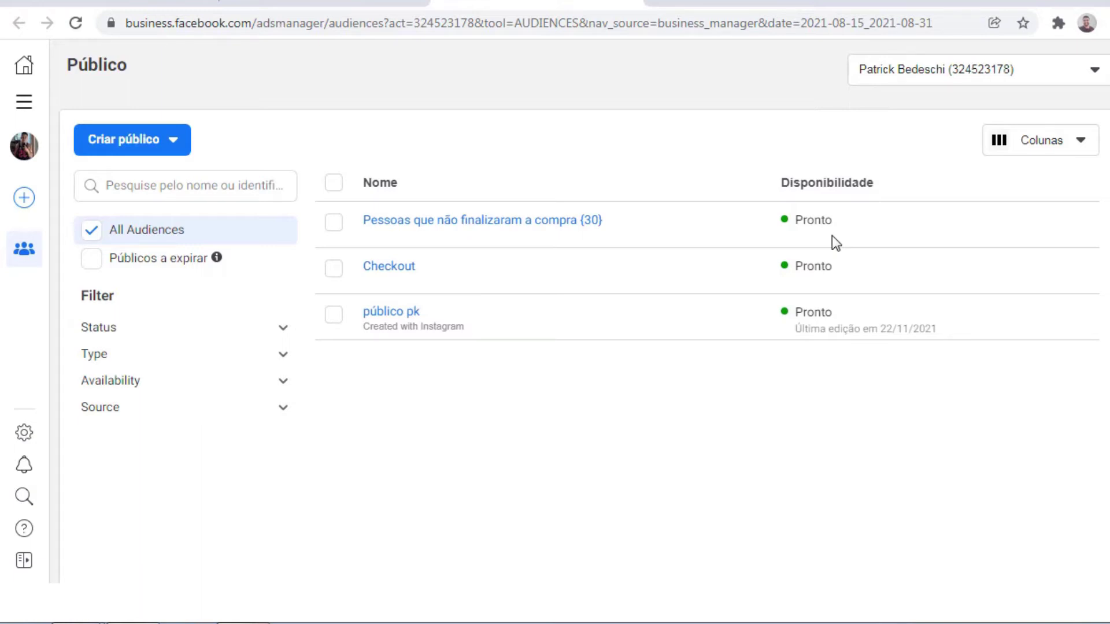
Start creating another custom audience, up to the choice of its source
click(145, 150)
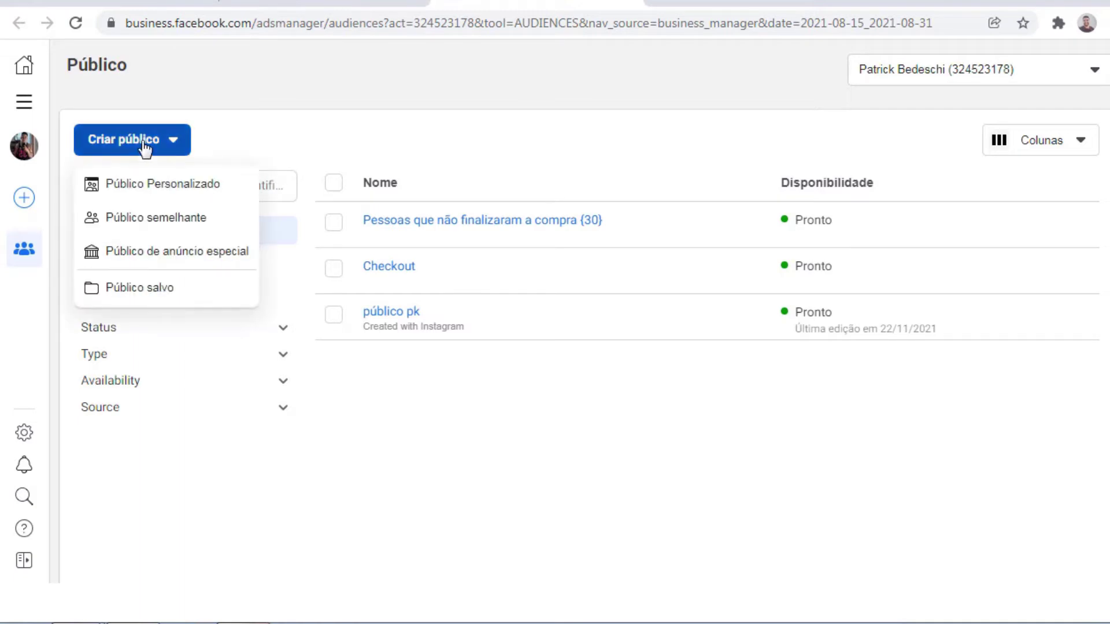
mouse_move(142, 187)
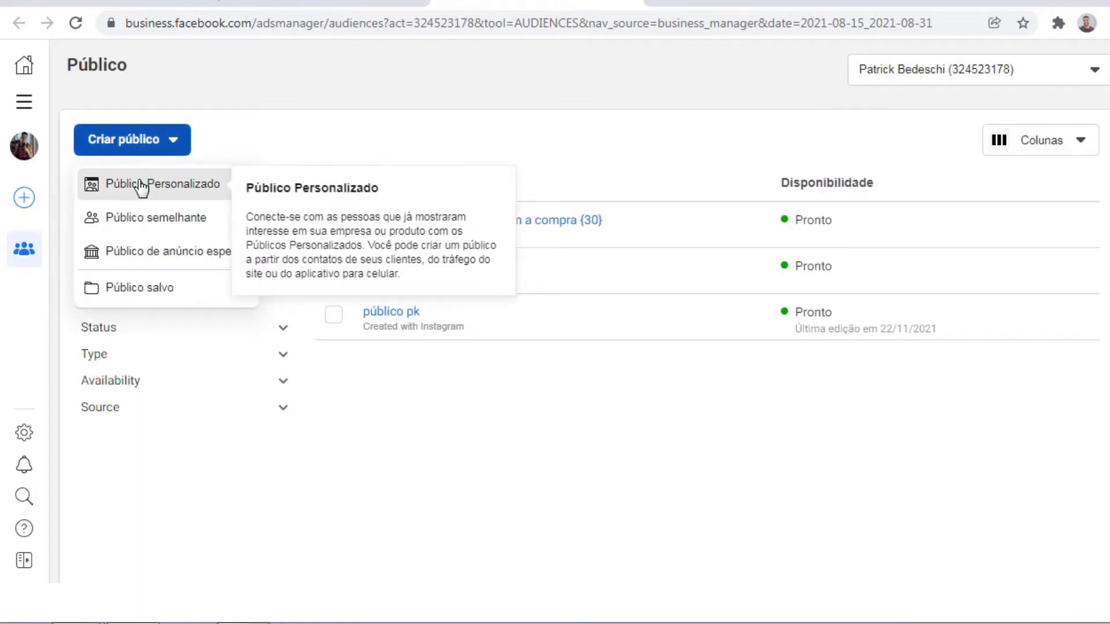
click(142, 186)
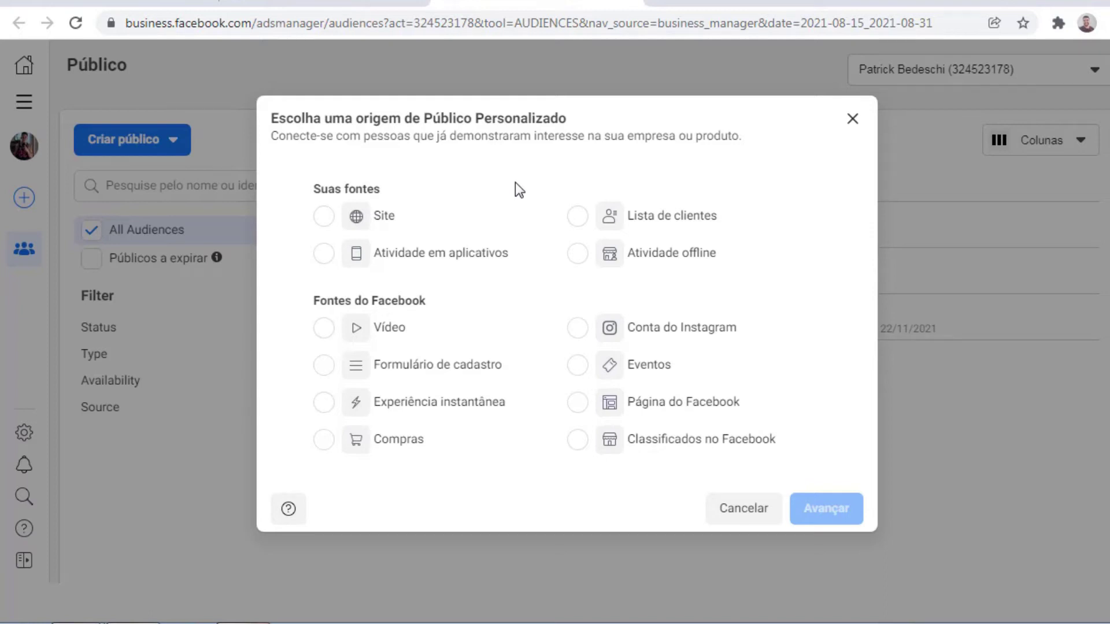
Try a Vídeo engagement audience of people who viewed 75% of the video, and return to the source selection
click(574, 216)
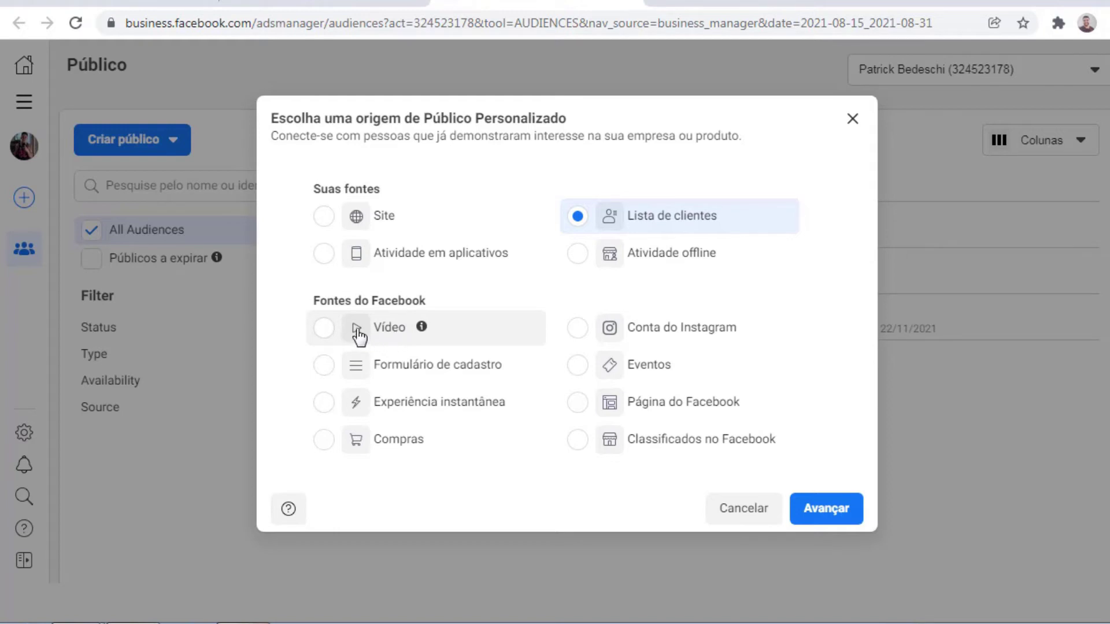
click(324, 327)
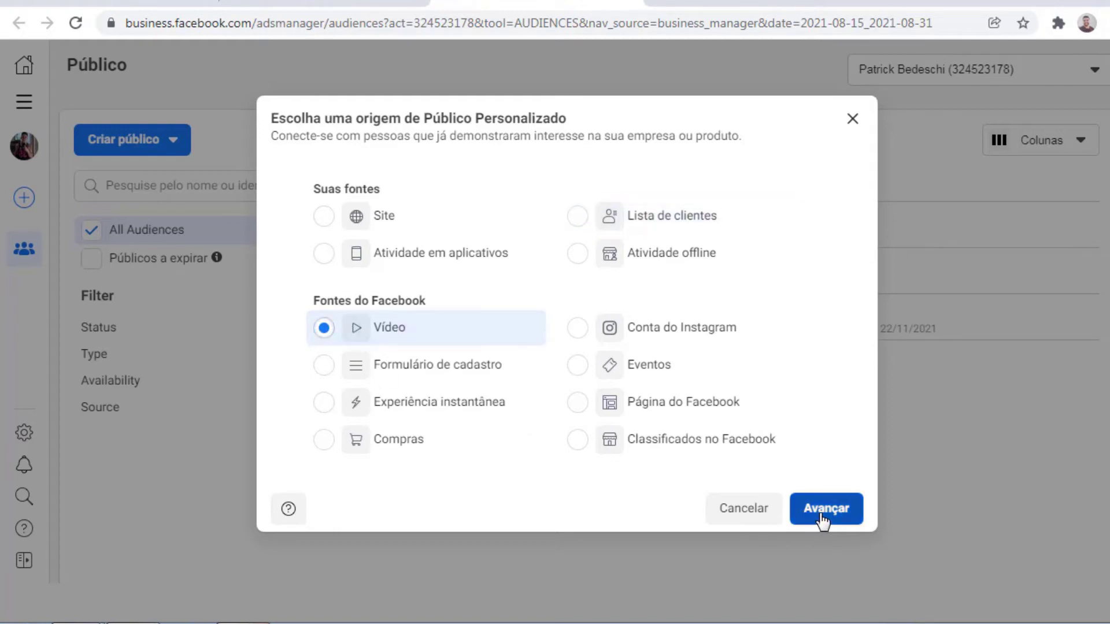
click(823, 510)
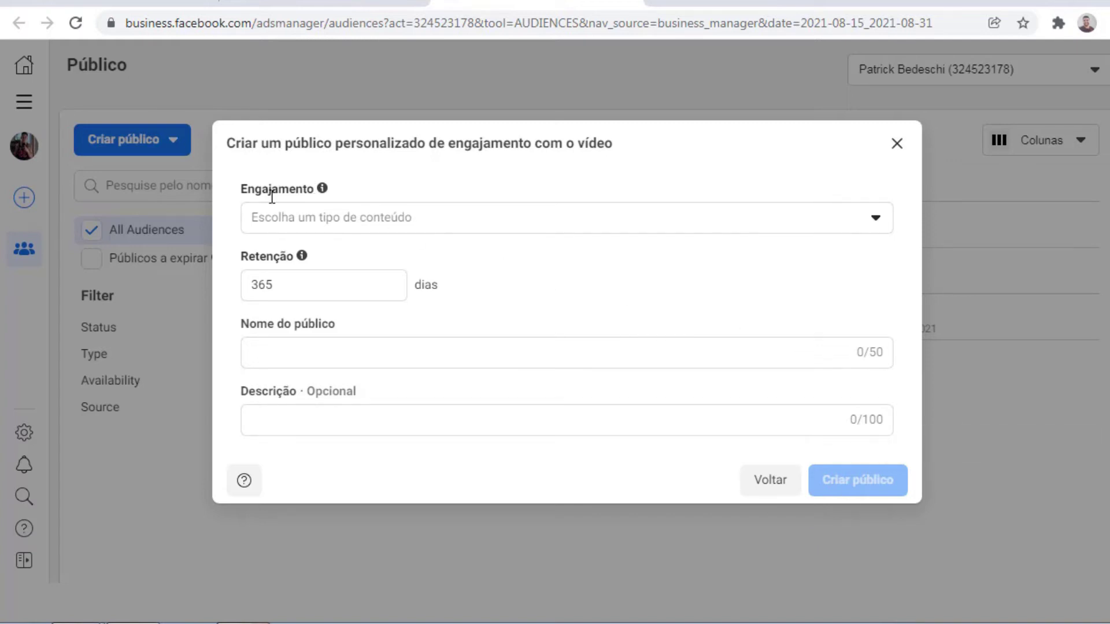
click(355, 233)
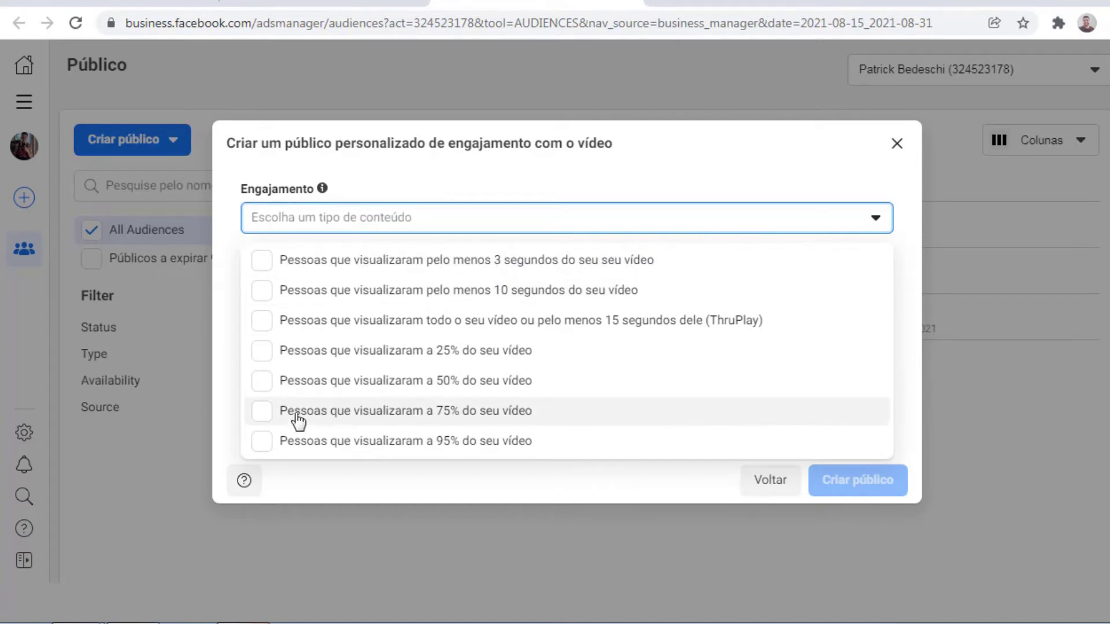
click(493, 420)
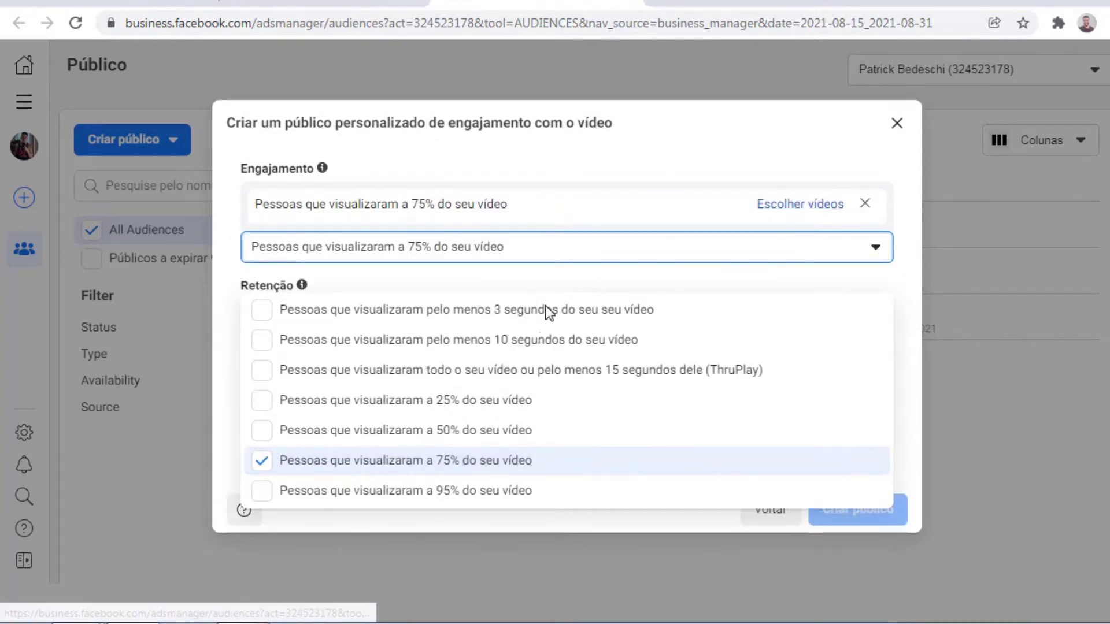
click(907, 330)
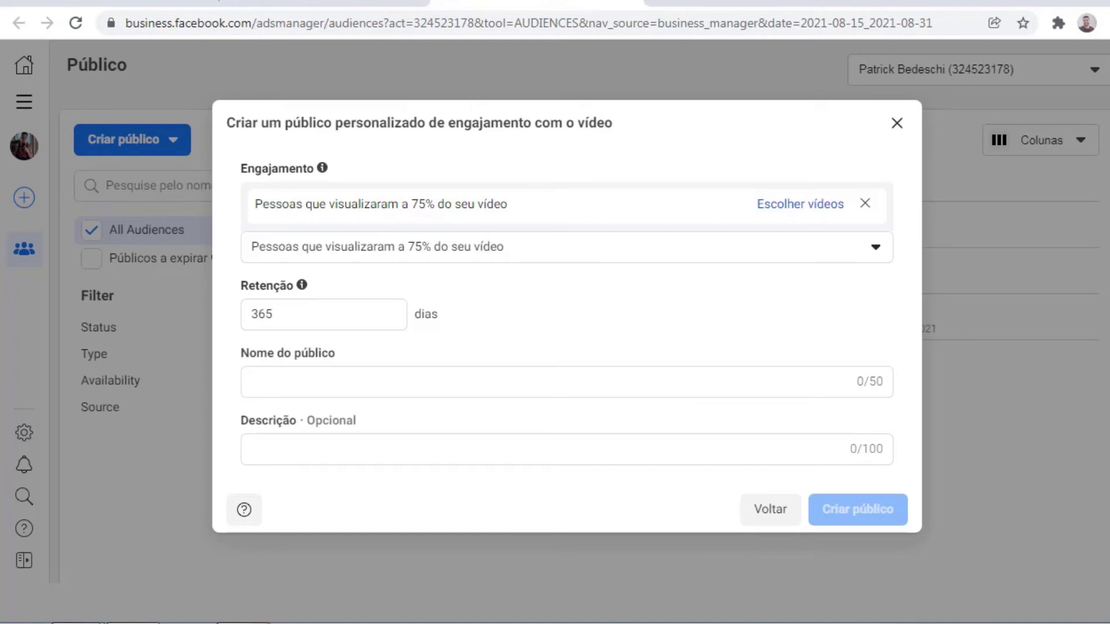
click(762, 504)
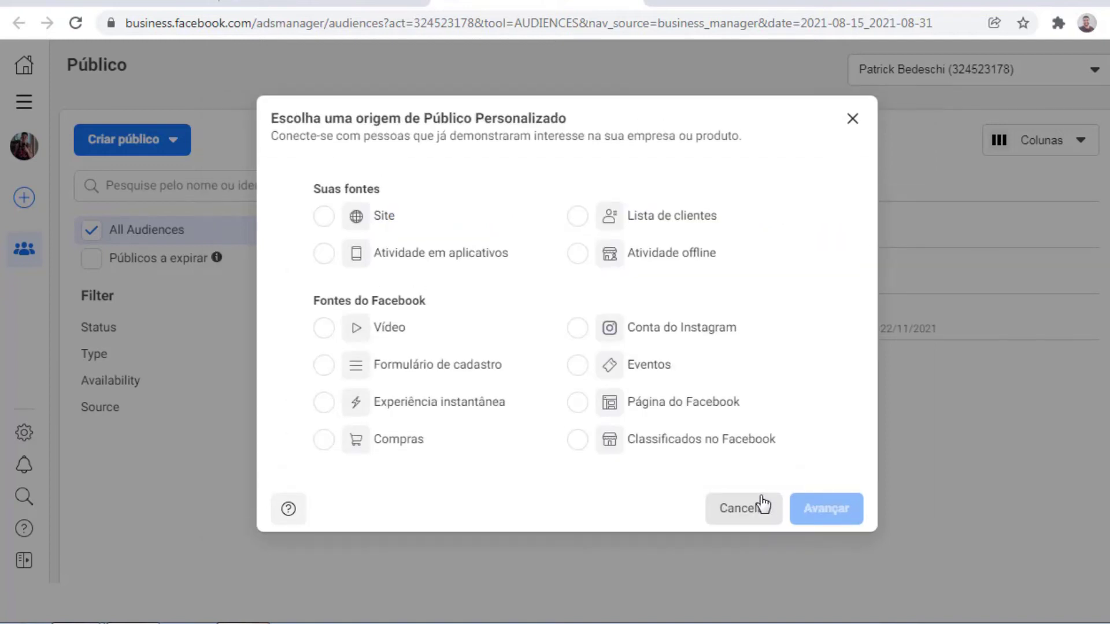
Open the setup of an Instagram account audience and examine its criteria-matching and Origem options
click(704, 328)
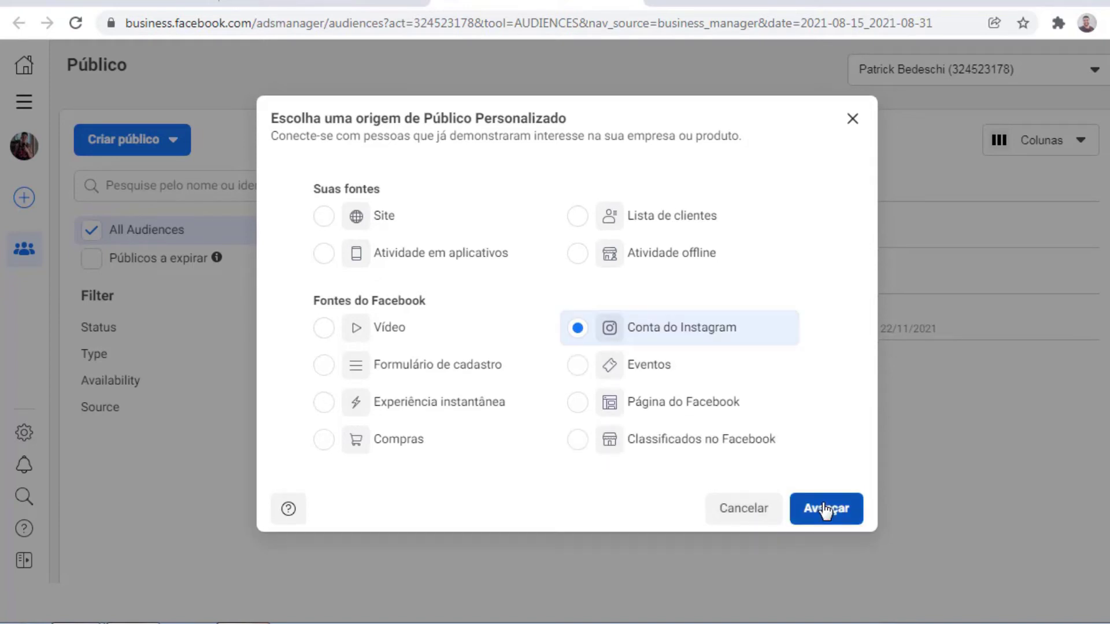
click(826, 509)
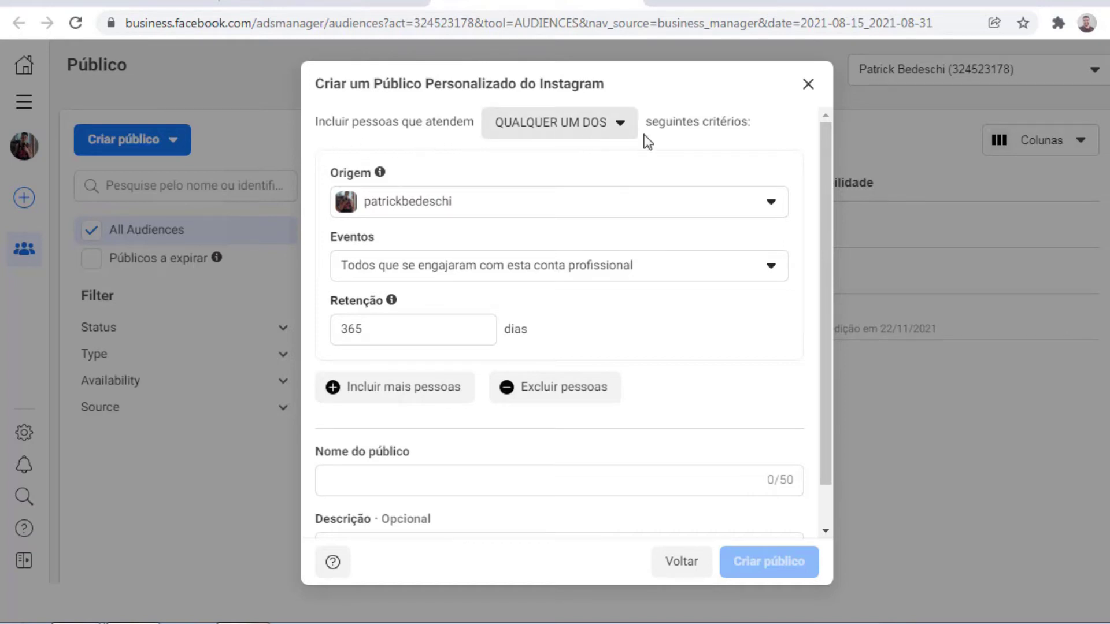
click(584, 128)
click(728, 181)
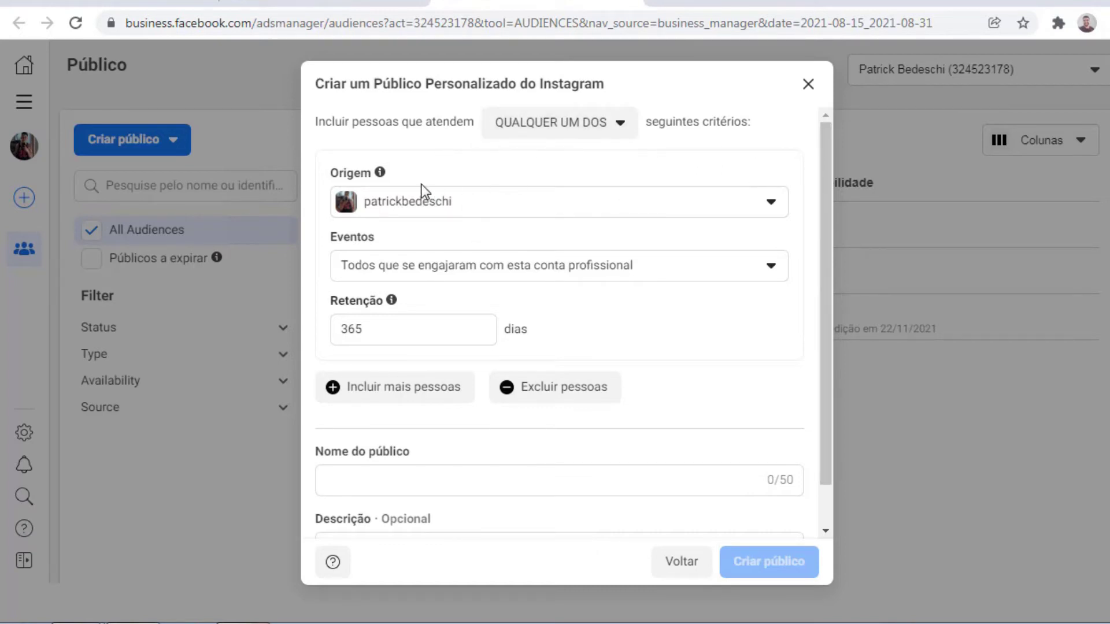
click(618, 214)
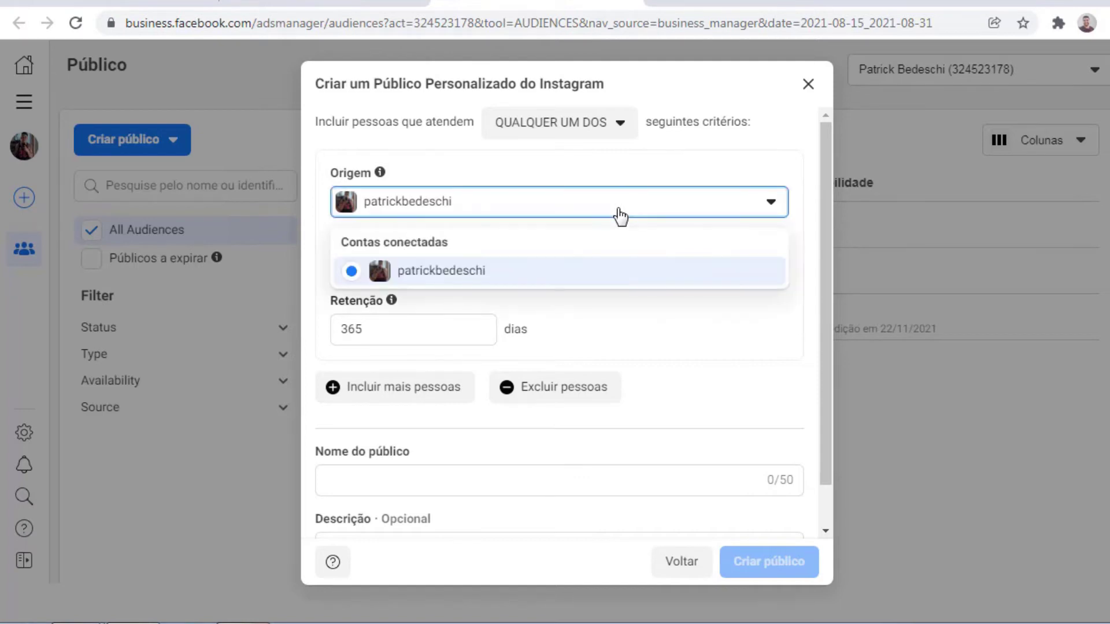
click(505, 168)
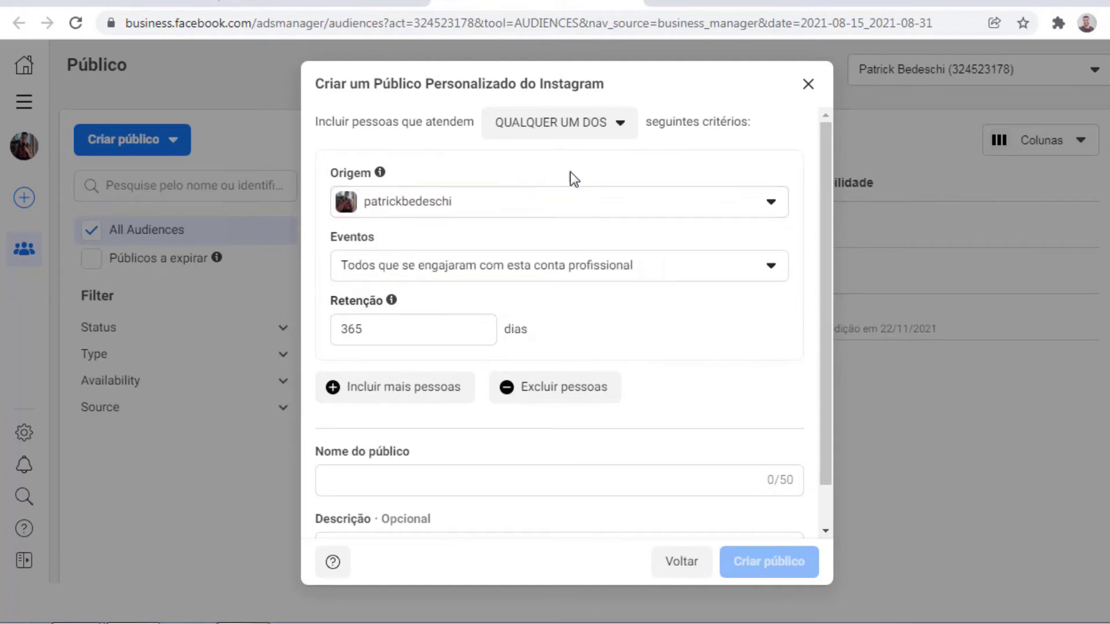
drag(823, 142, 822, 164)
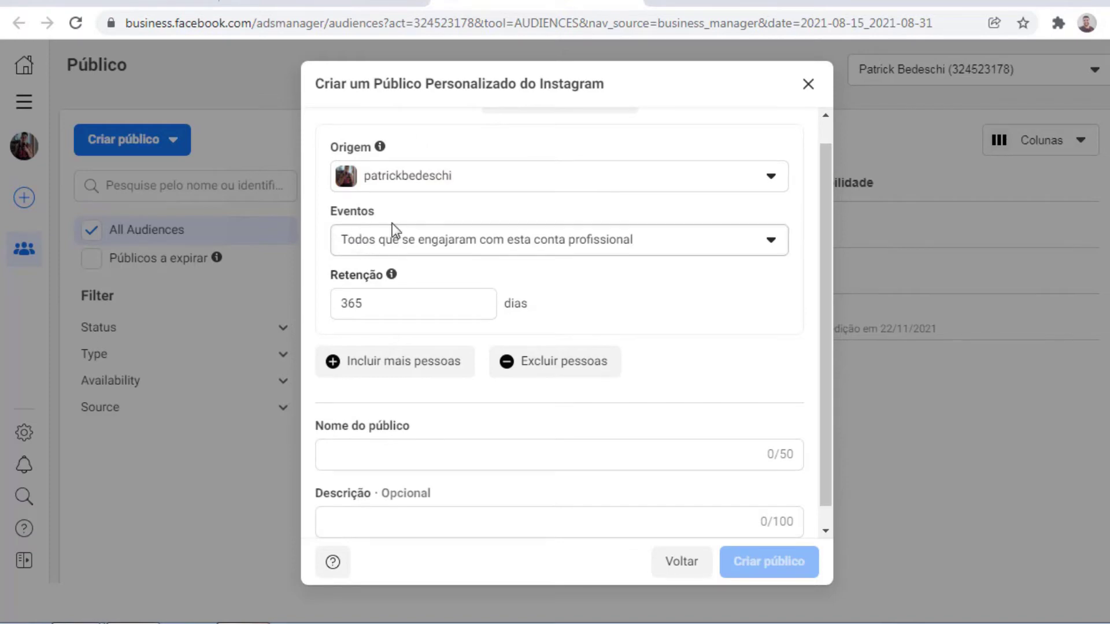
Examine the Eventos options and remaining fields of the Instagram audience, and return to the source selection
click(639, 255)
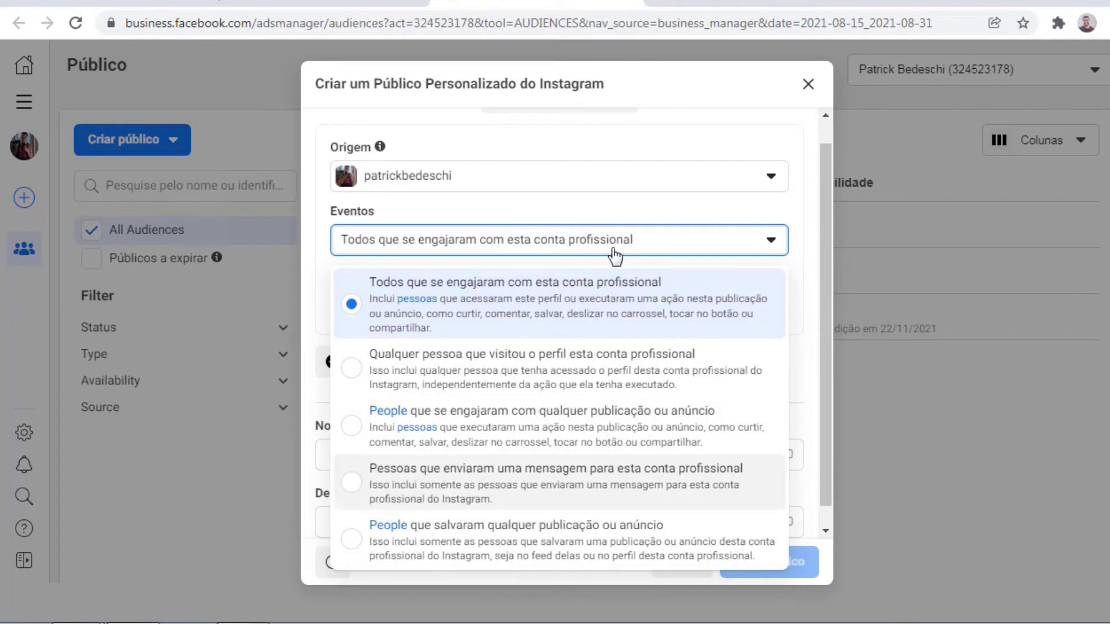
click(612, 207)
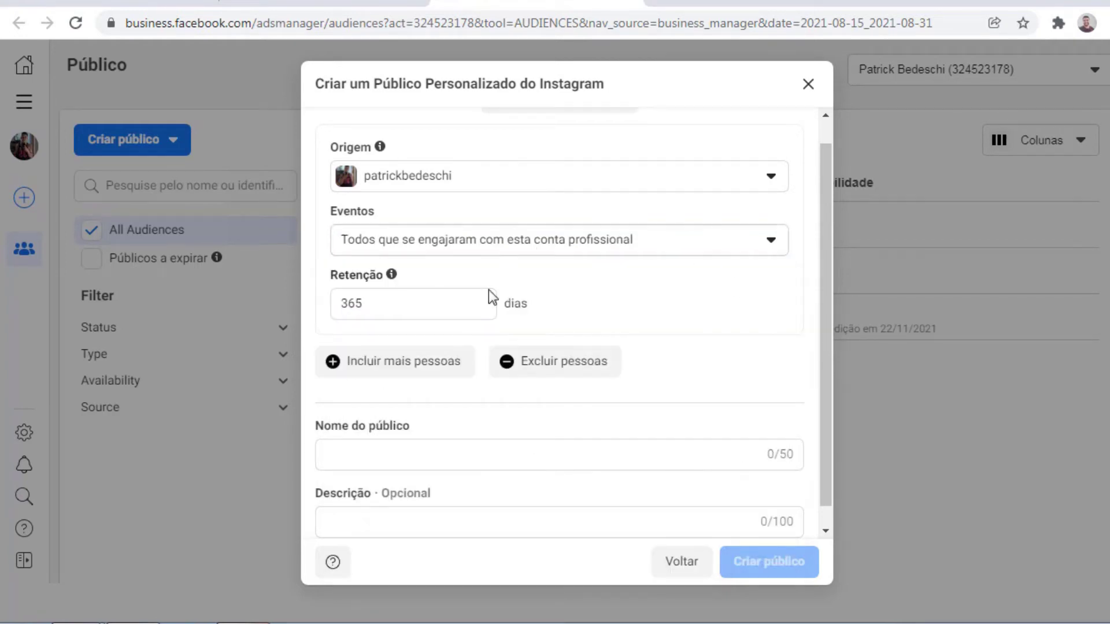
scroll(817, 221, down, 1)
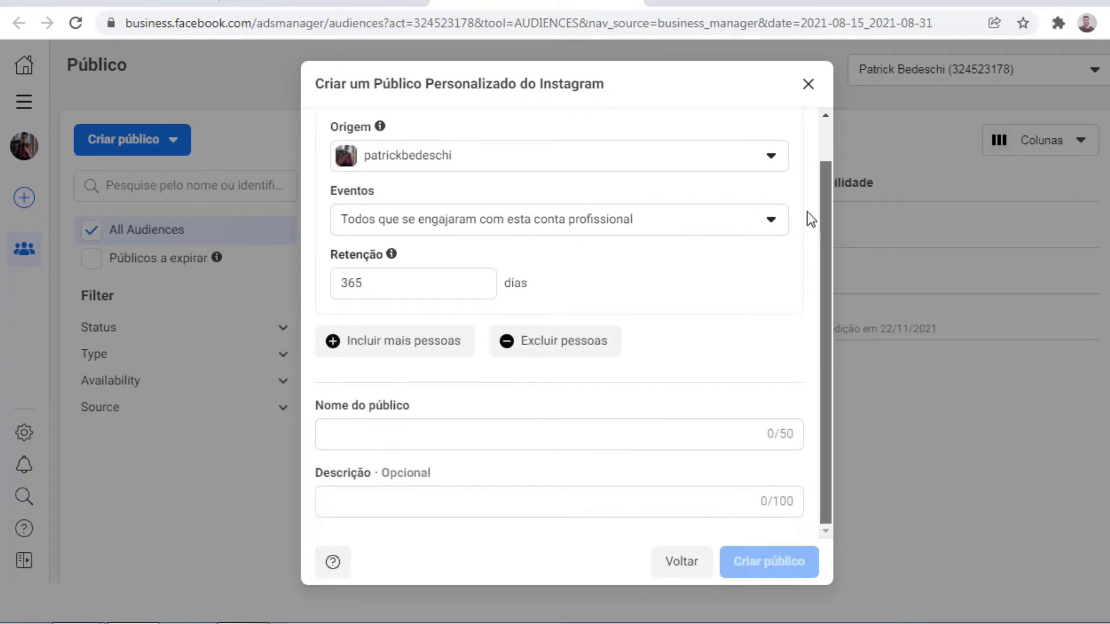
scroll(807, 212, up, 2)
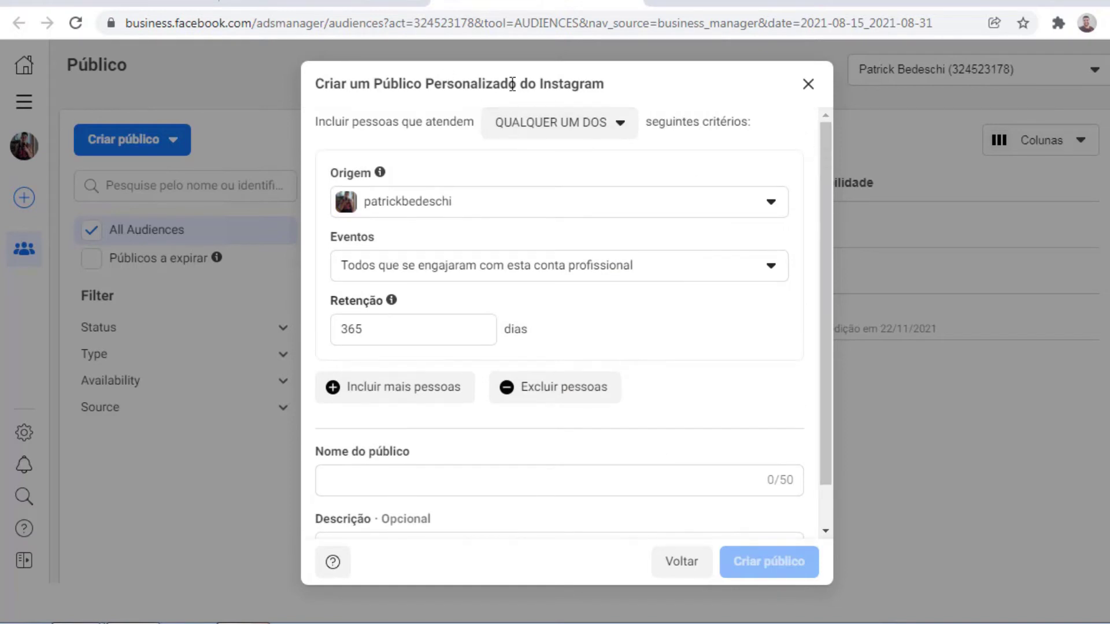
scroll(818, 220, down, 1)
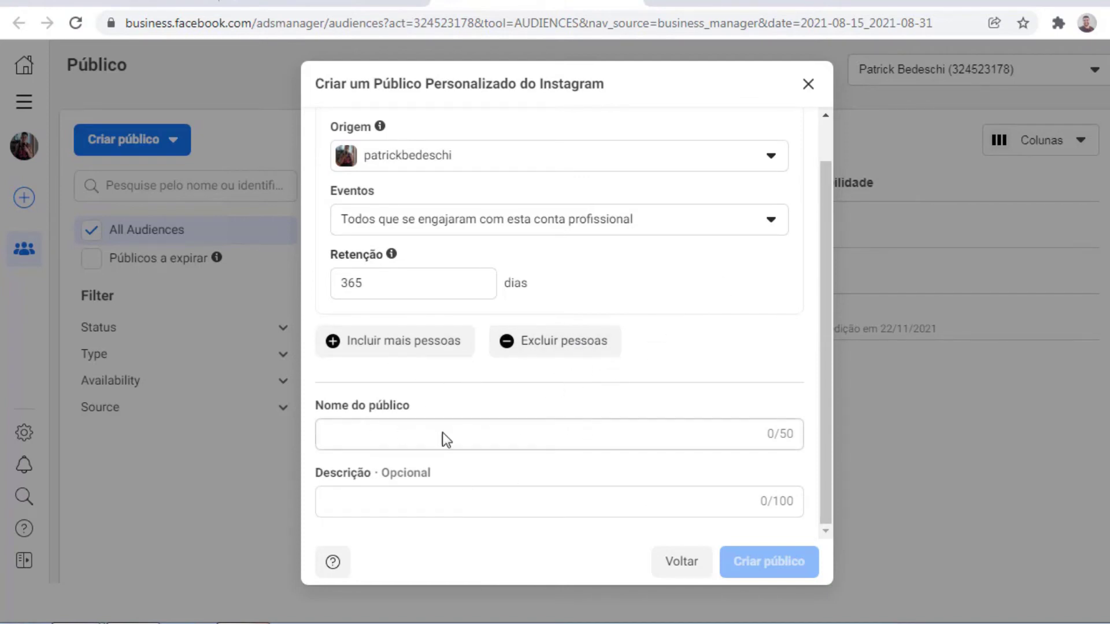
click(682, 563)
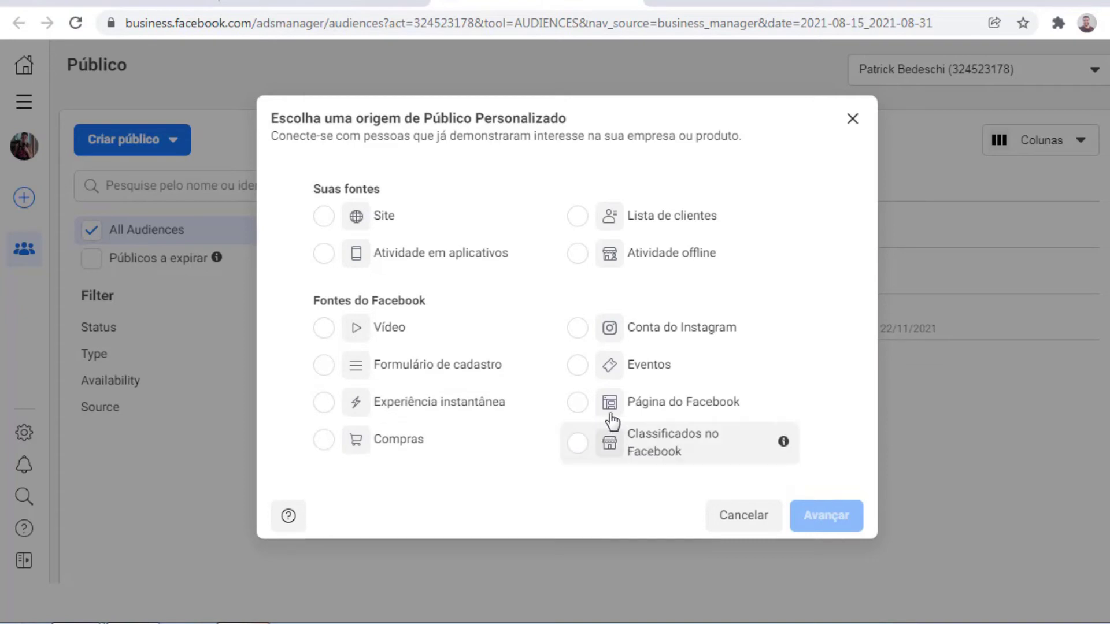
Choose Página do Facebook as the audience source and set its page to Loja do PK
click(675, 408)
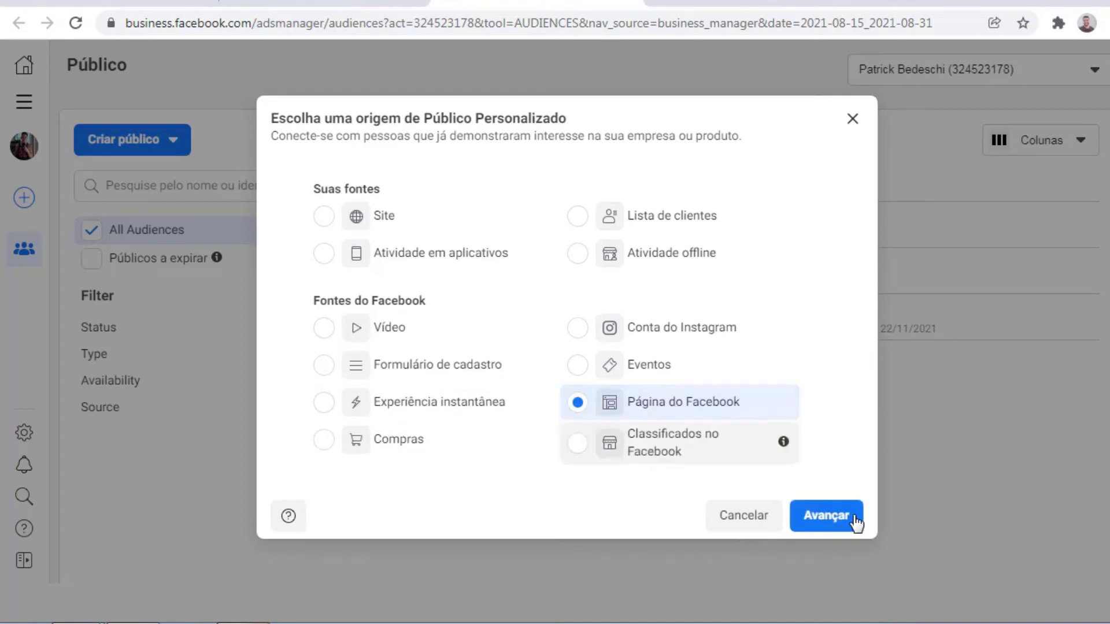
click(827, 512)
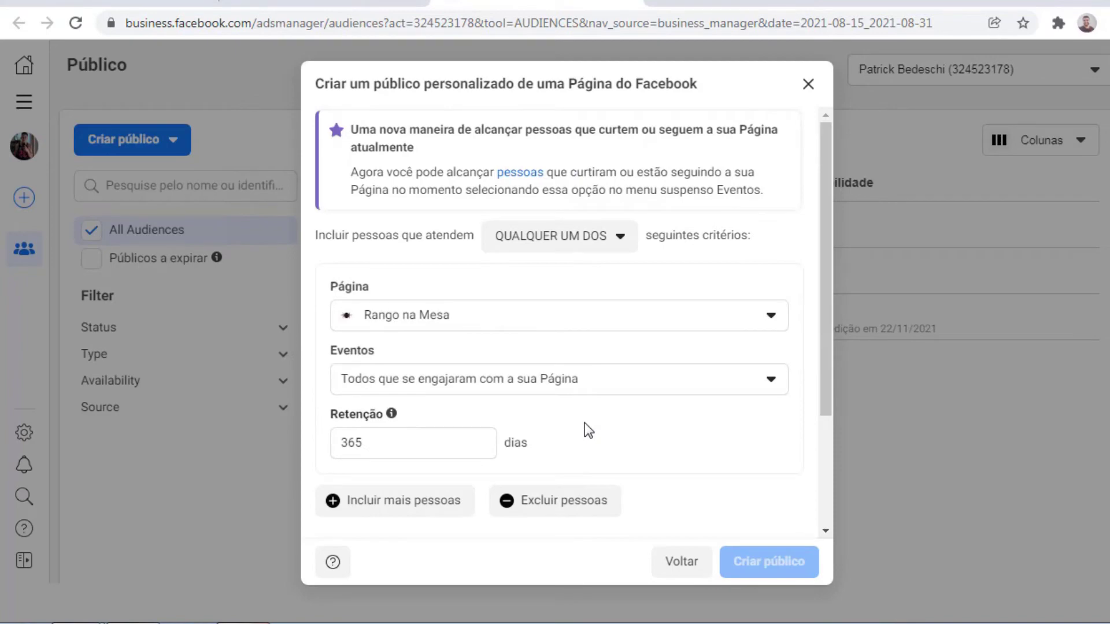
mouse_move(826, 148)
mouse_down()
mouse_move(813, 331)
mouse_move(827, 127)
mouse_up()
click(736, 330)
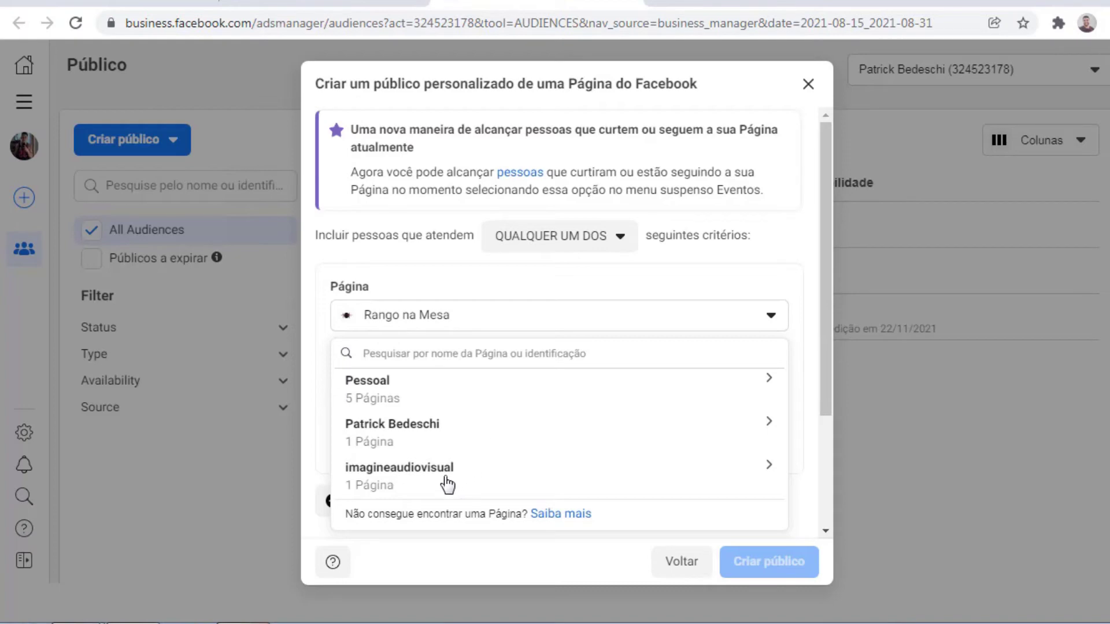
click(740, 399)
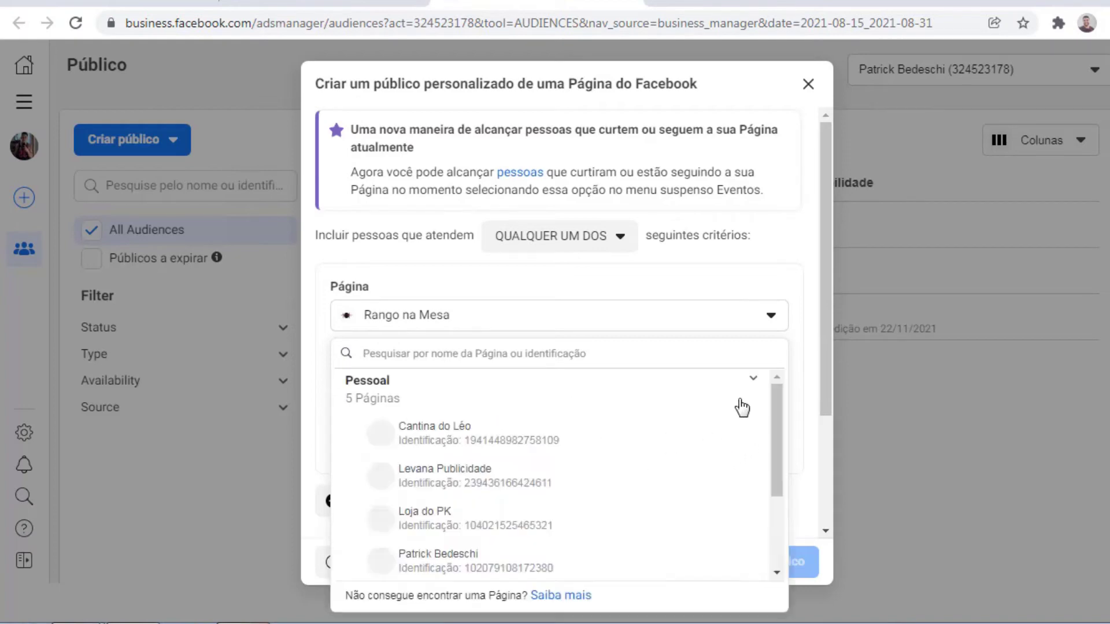
click(506, 511)
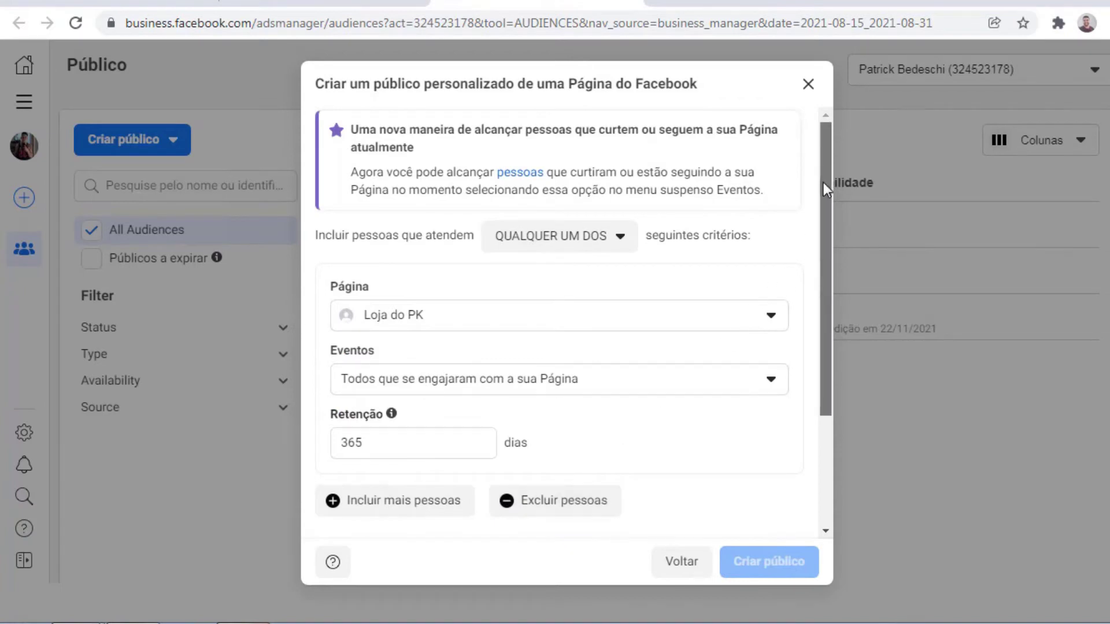
Examine the criteria-matching and Eventos options of the Facebook Page audience, and return to the source selection
scroll(818, 188, down, 3)
scroll(804, 197, up, 3)
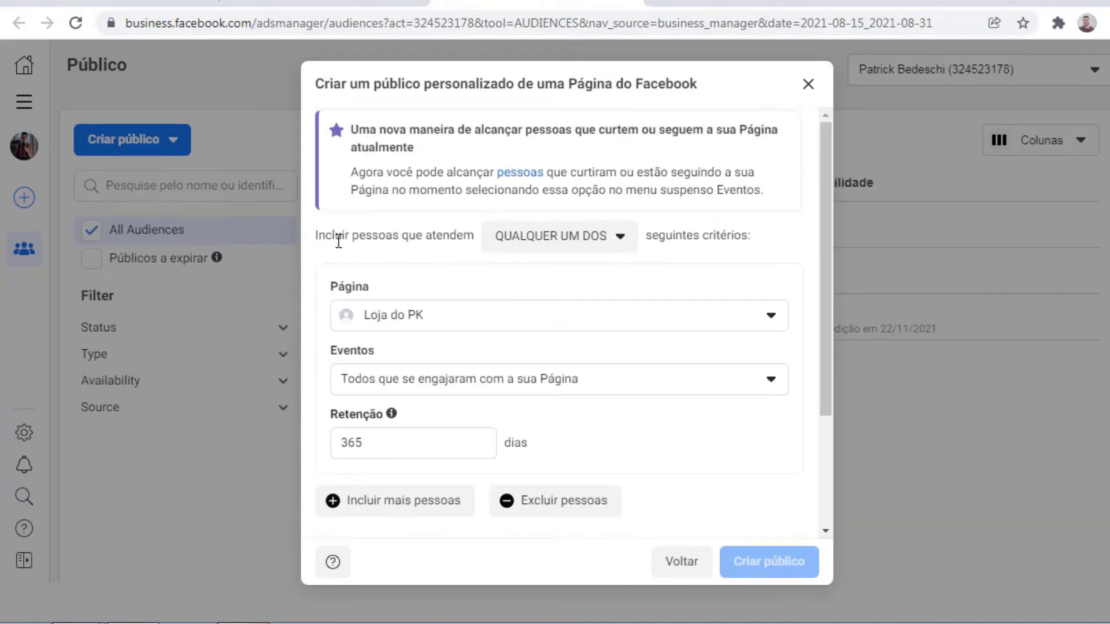
click(520, 247)
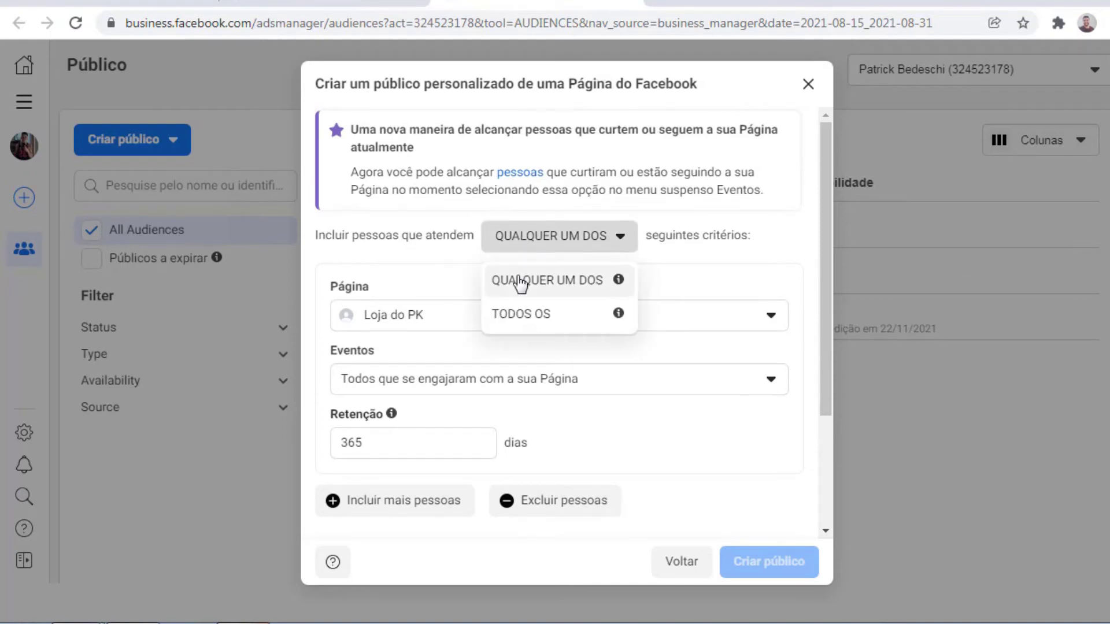
click(430, 272)
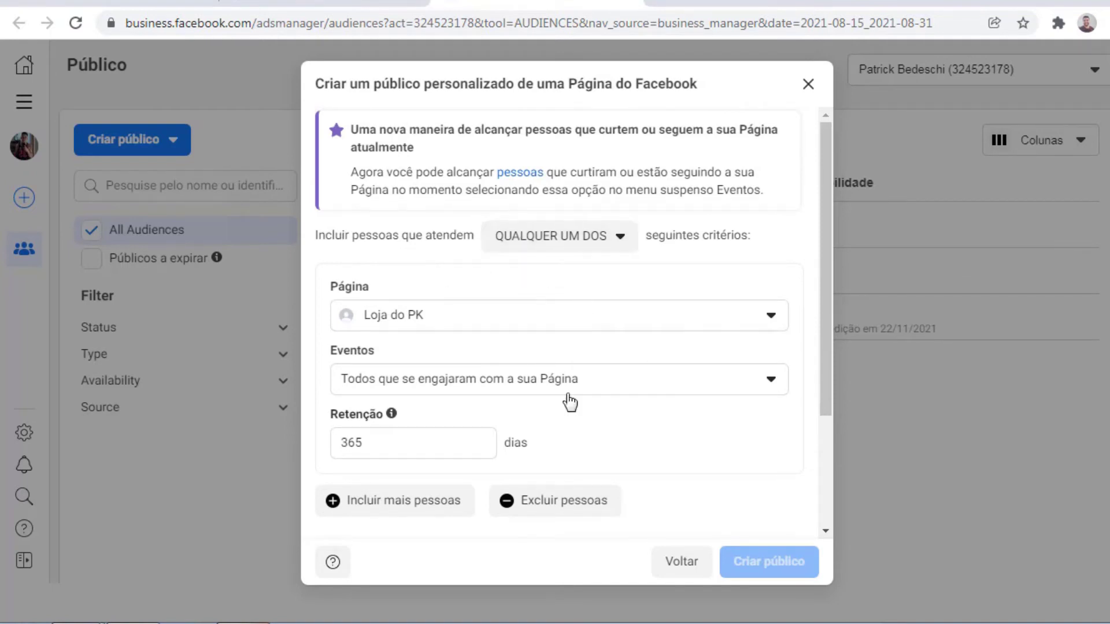
click(599, 389)
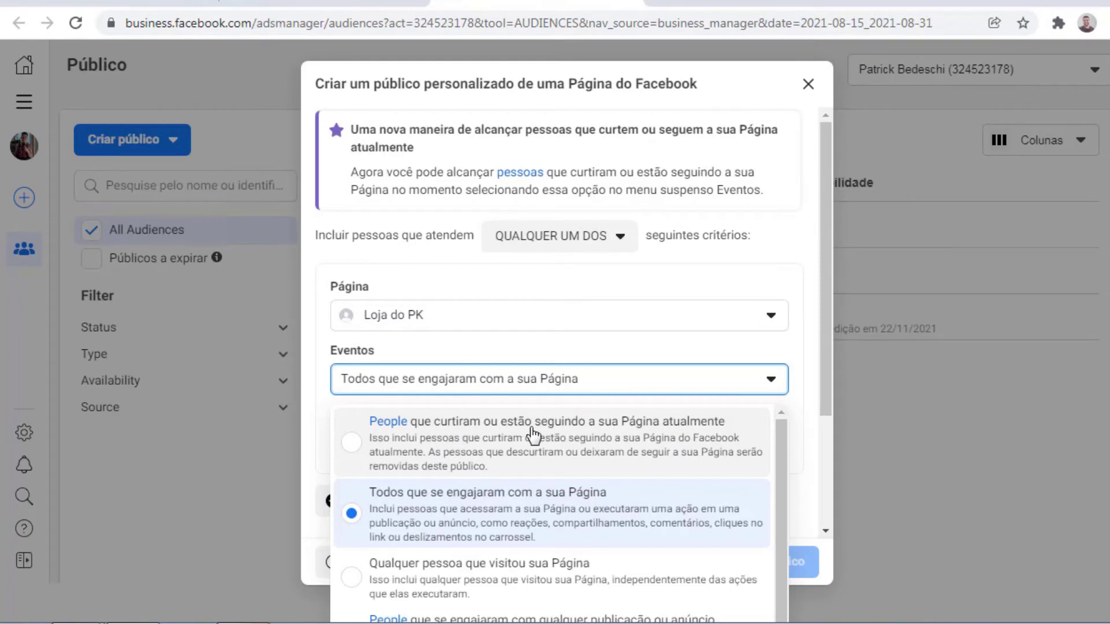
scroll(686, 449, down, 1)
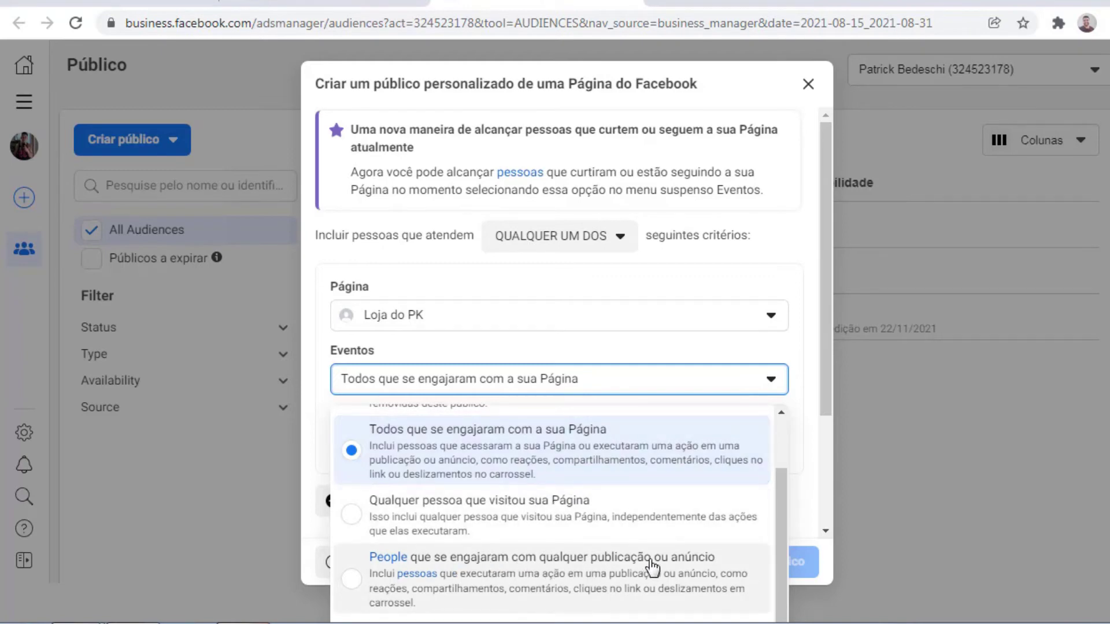
click(633, 349)
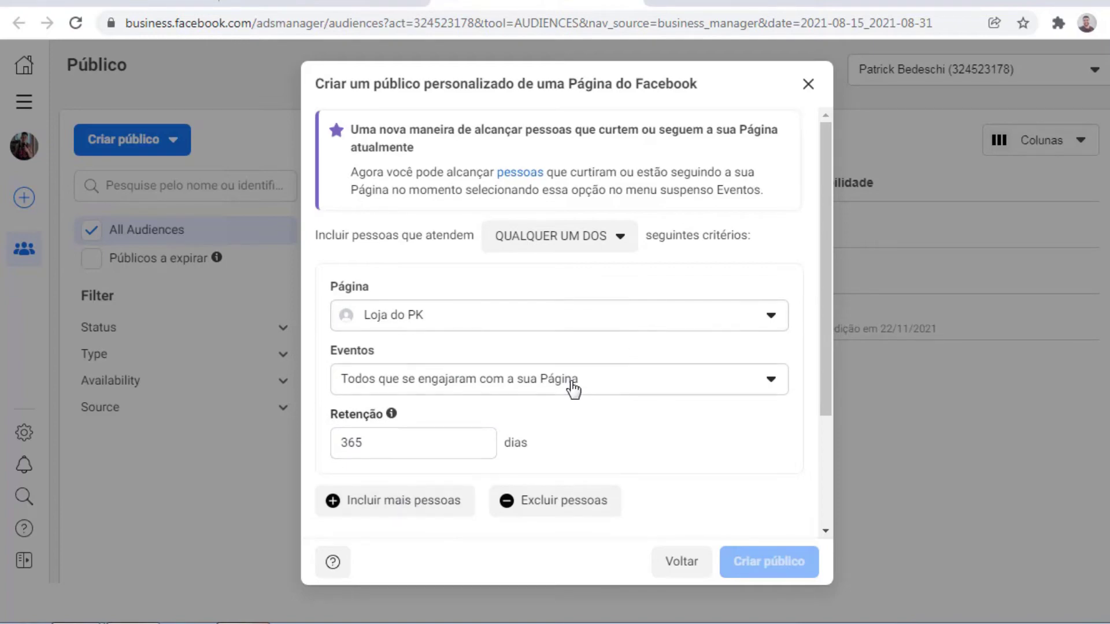
scroll(573, 387, down, 3)
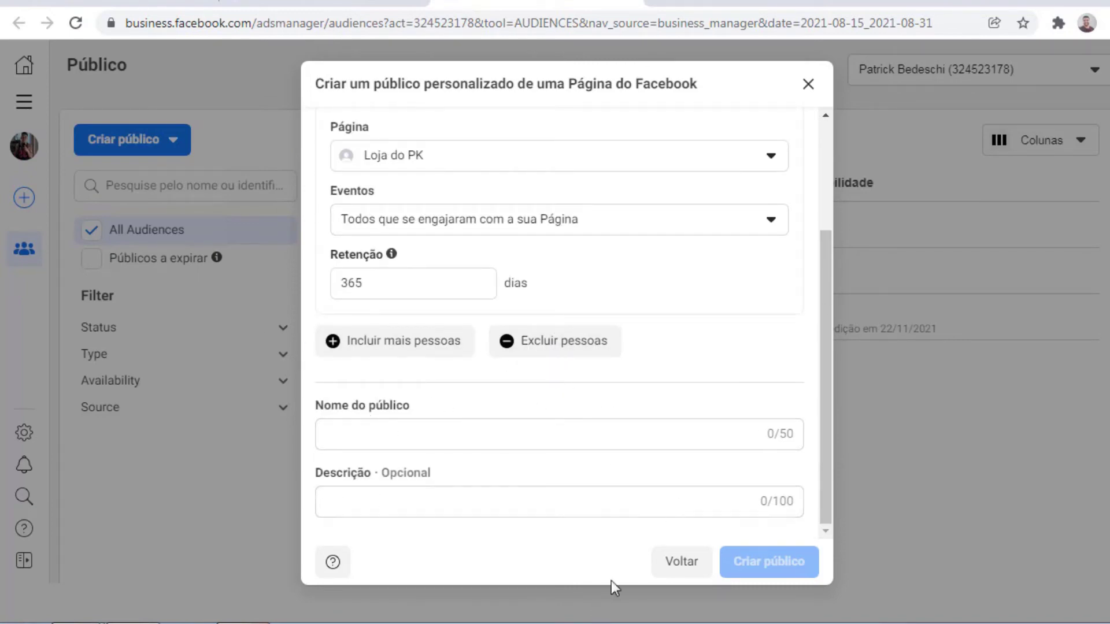
click(684, 559)
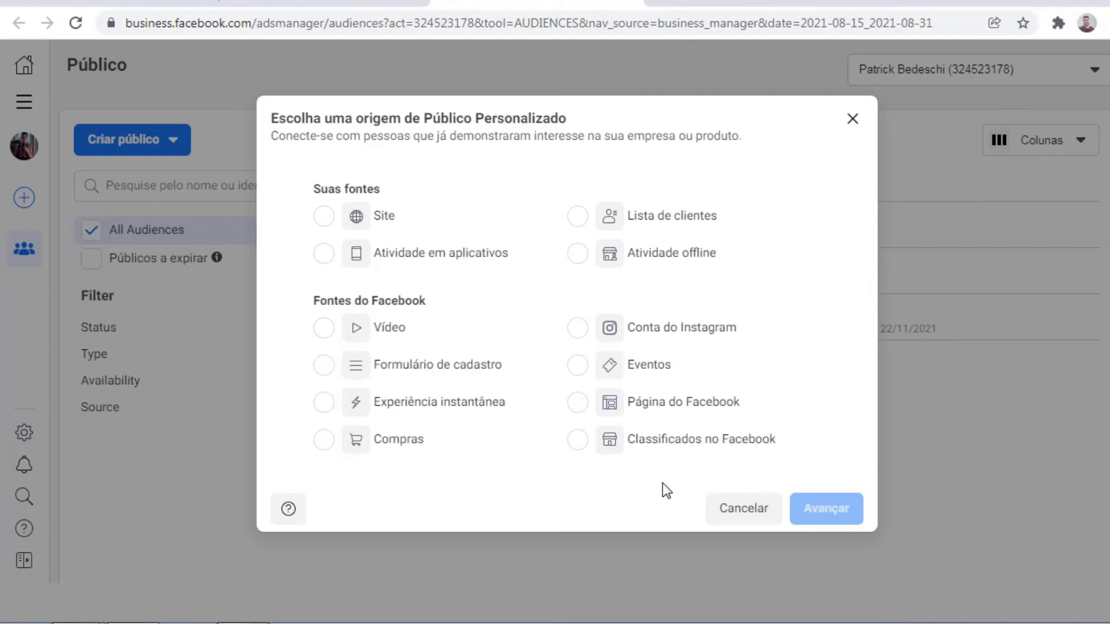
Choose Compras as the custom audience source and examine its Plataforma and Eventos options
click(396, 449)
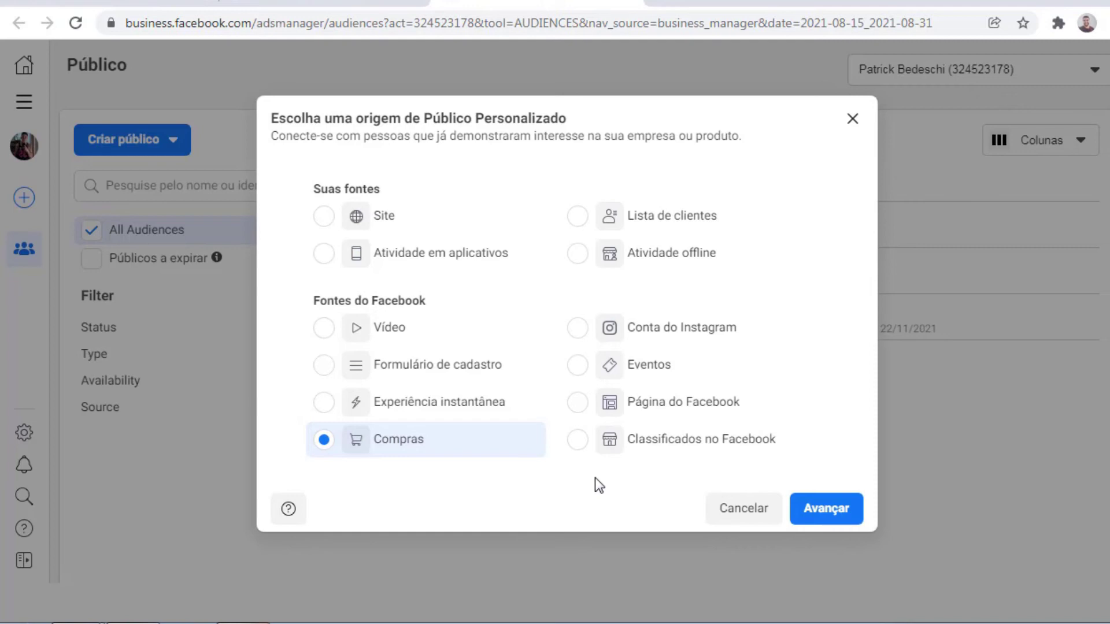
click(808, 502)
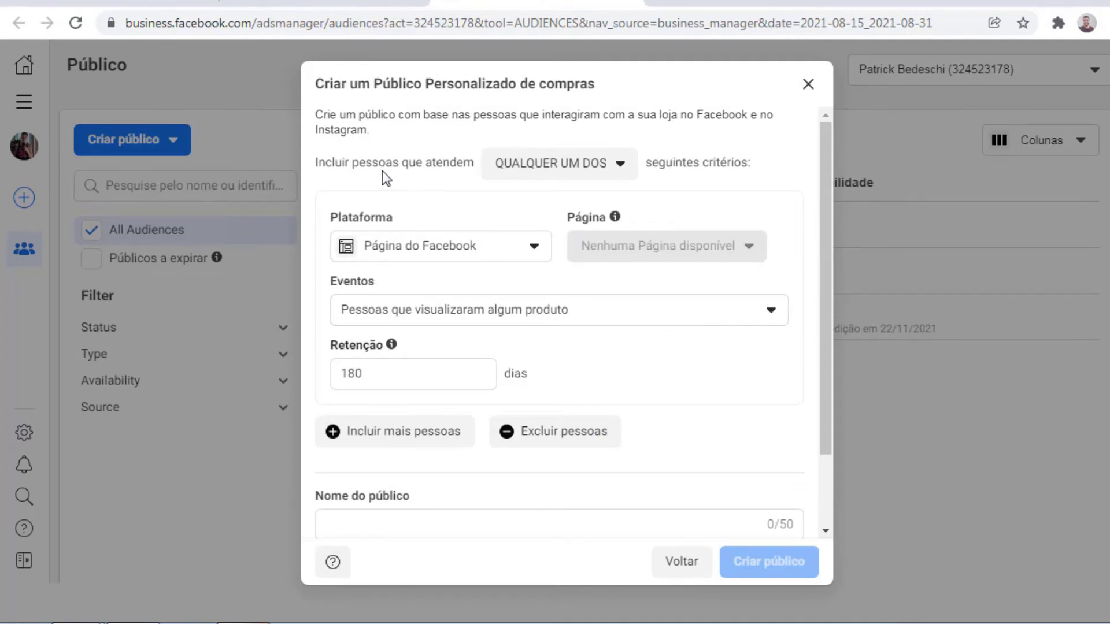
click(522, 245)
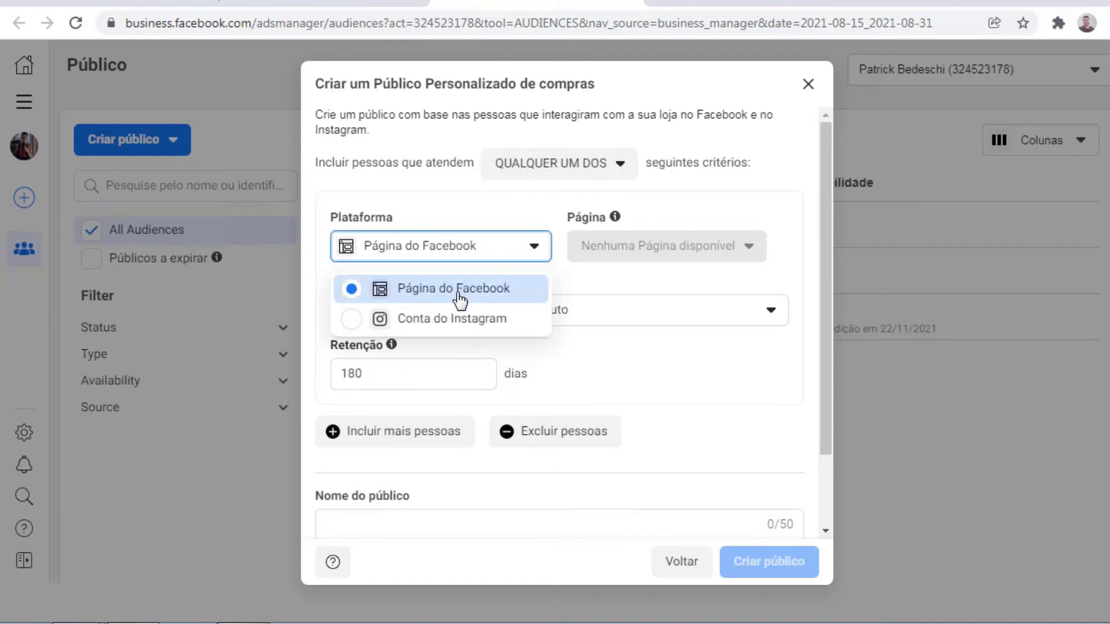
click(465, 202)
click(404, 315)
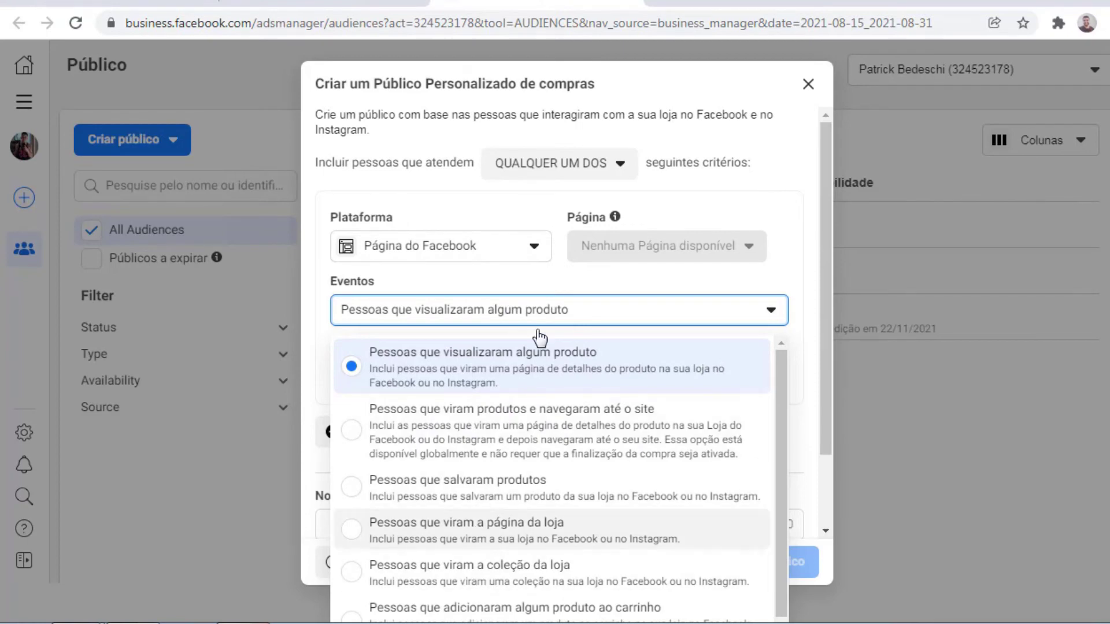
click(544, 279)
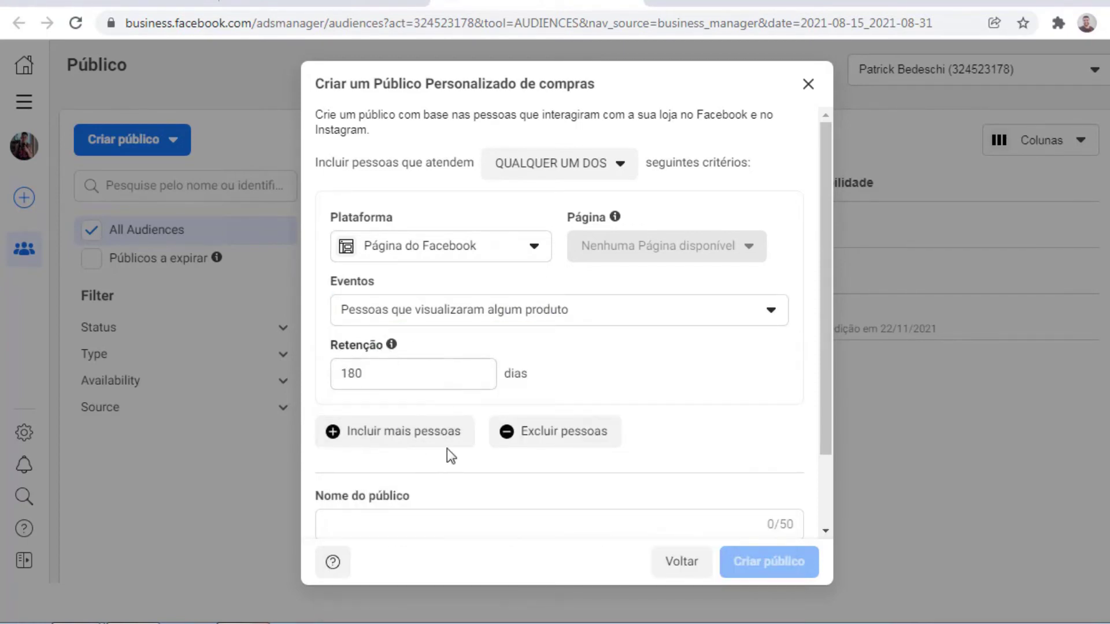
Review the retention, name and description fields of the Compras audience, and leave the custom audience setup without creating it
scroll(589, 341, down, 2)
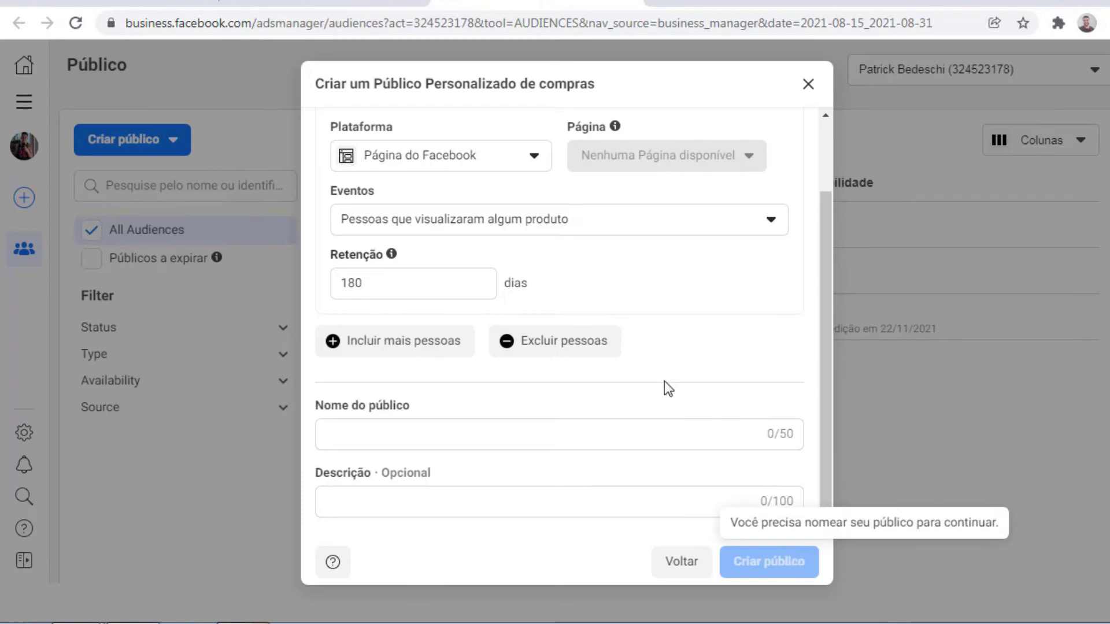
scroll(648, 407, up, 2)
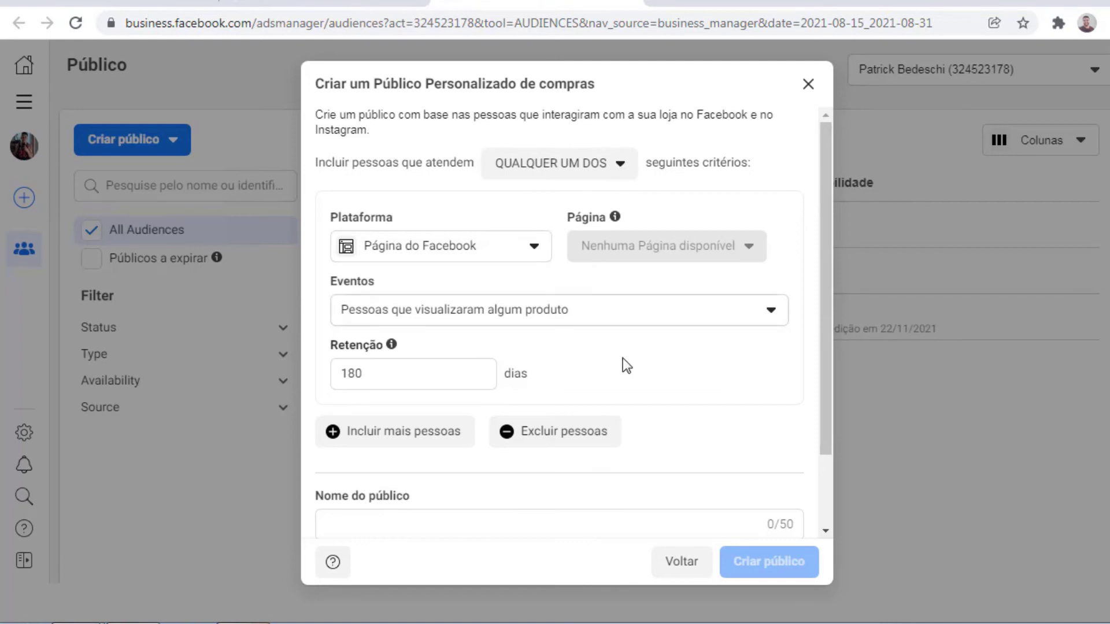
scroll(659, 387, down, 2)
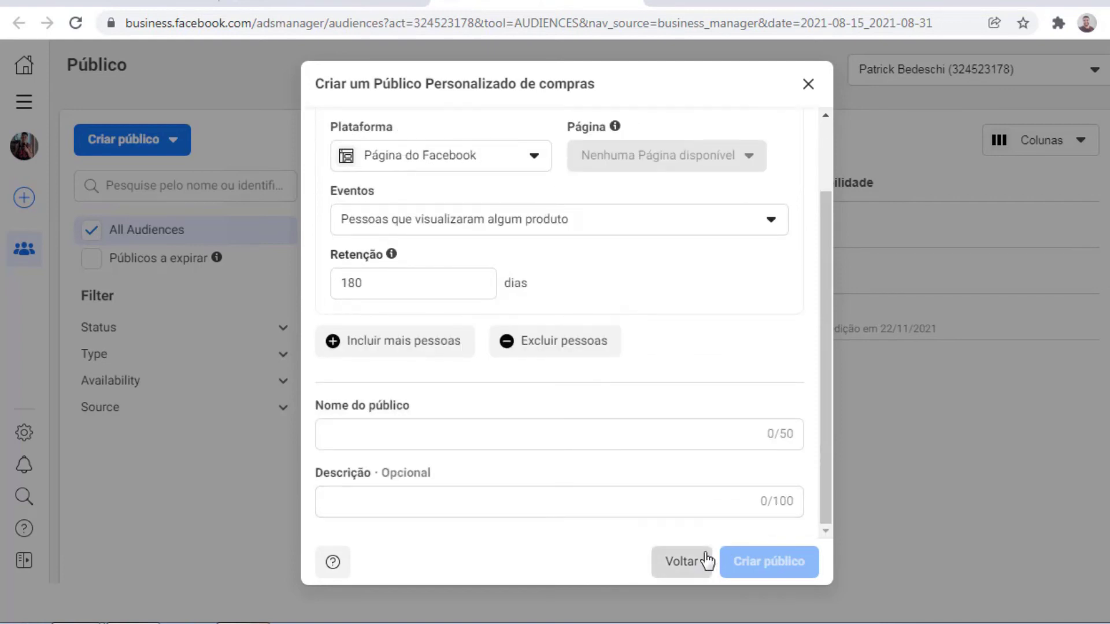
click(682, 562)
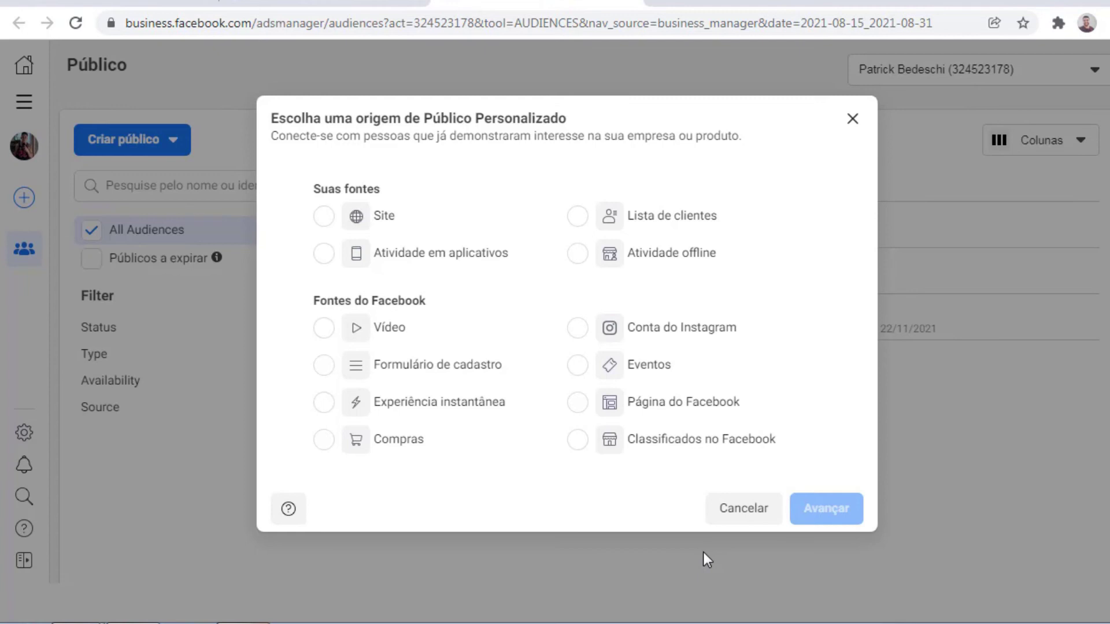
click(772, 511)
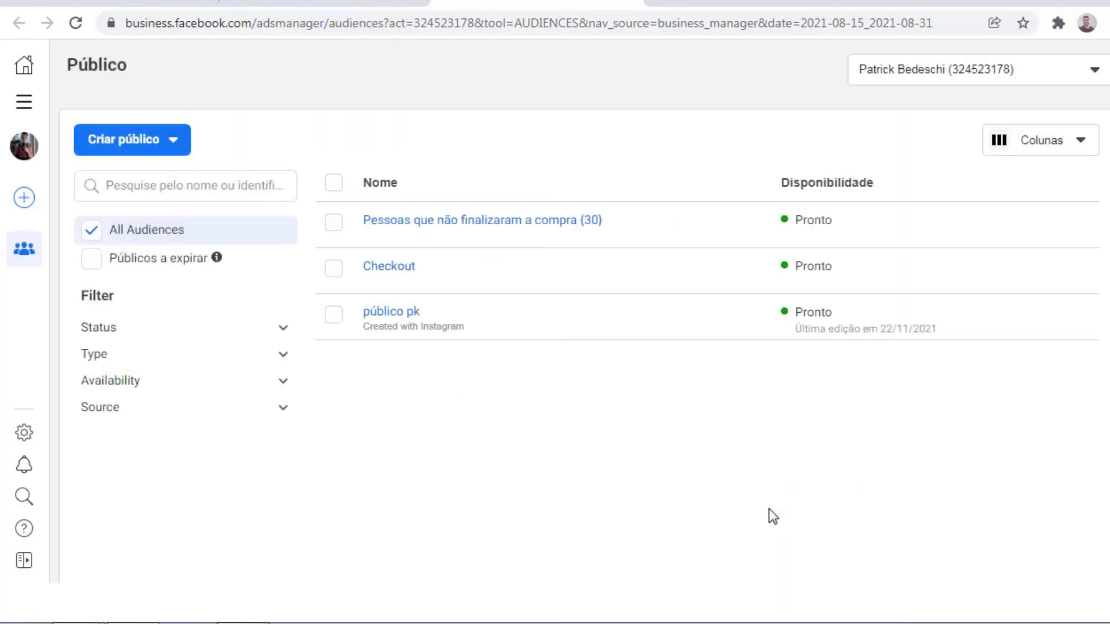
Start a lookalike audience (Público semelhante) with the existing Checkout custom audience as its source
click(164, 140)
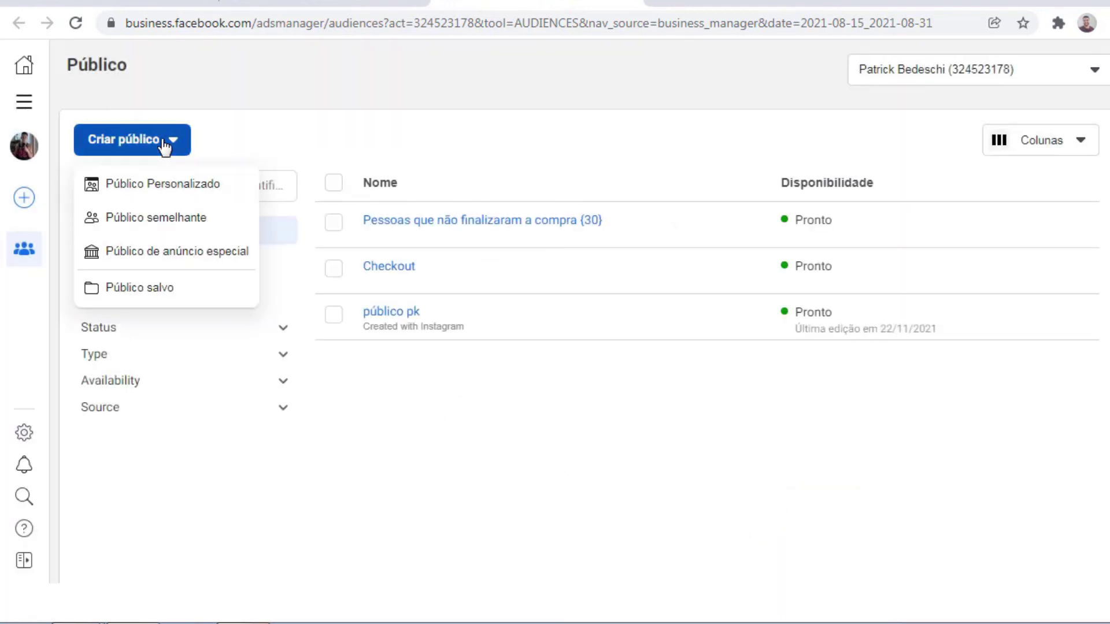
click(141, 230)
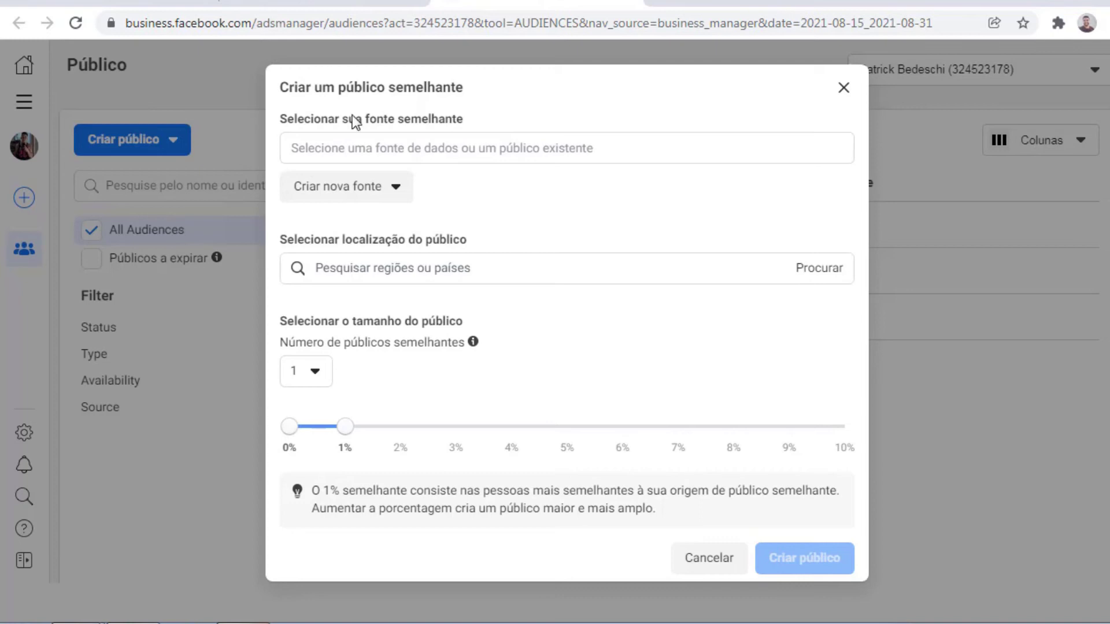
click(350, 148)
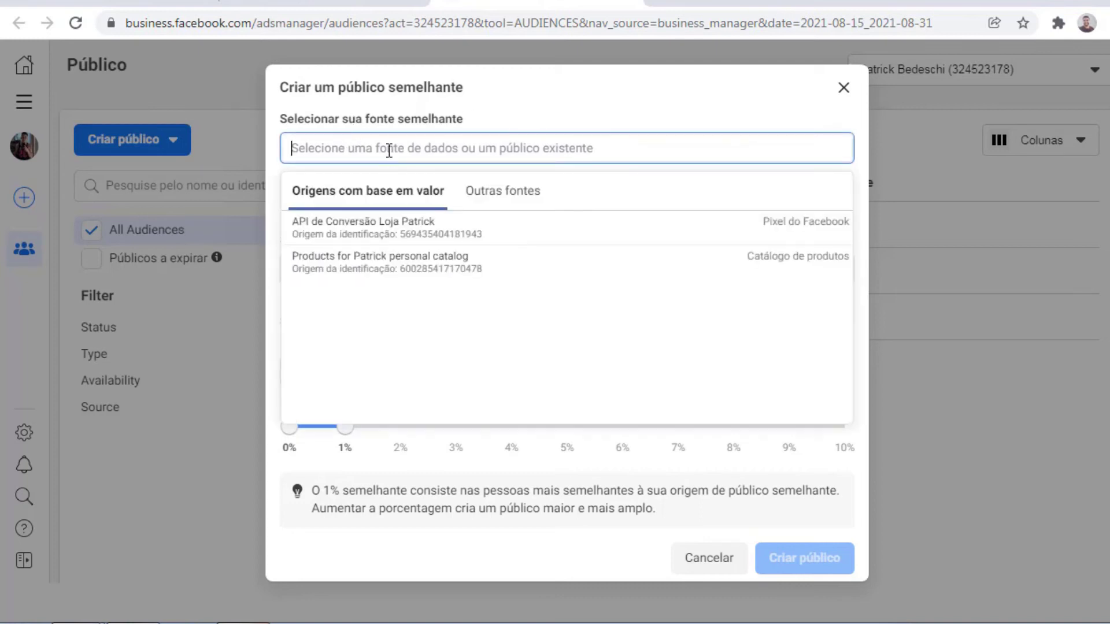
click(490, 205)
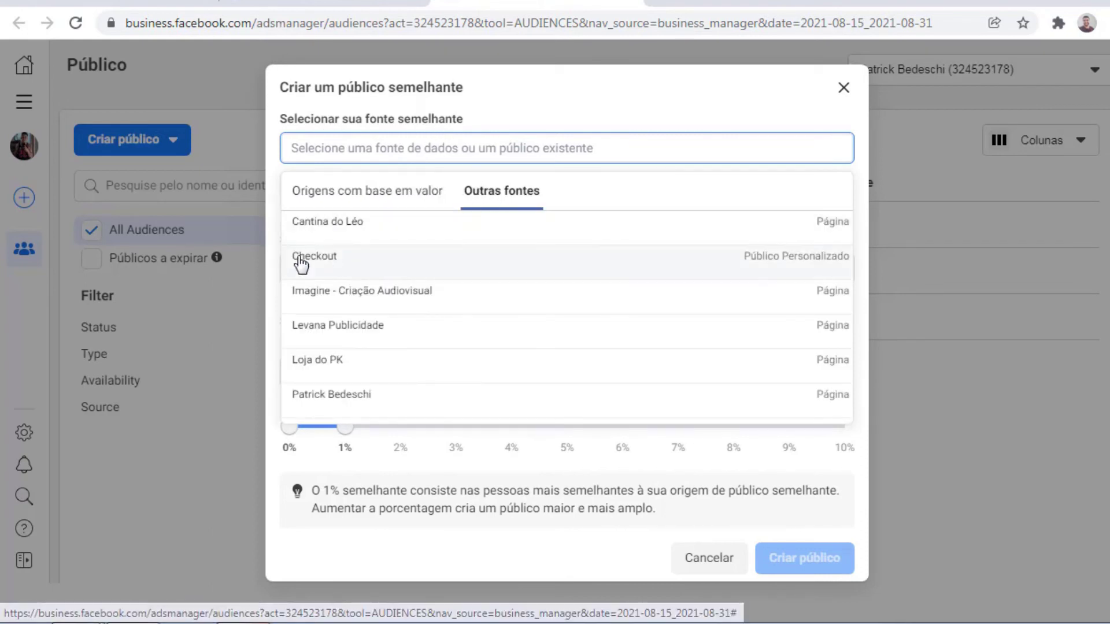
click(372, 267)
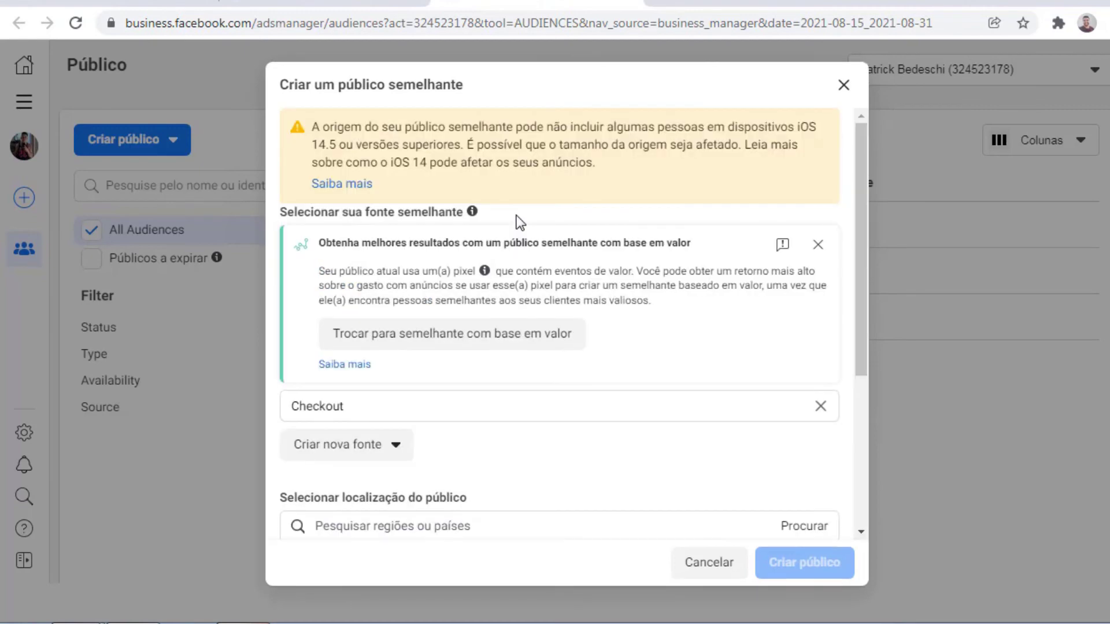
Set the lookalike audience's location to Brasil
drag(855, 237, 854, 375)
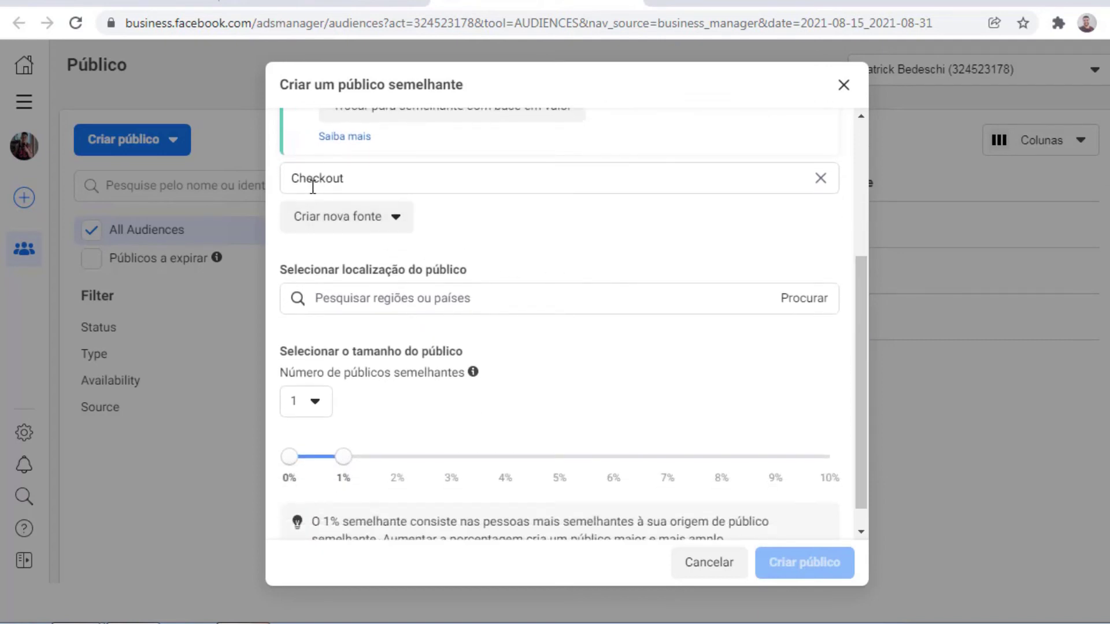
drag(859, 315, 823, 303)
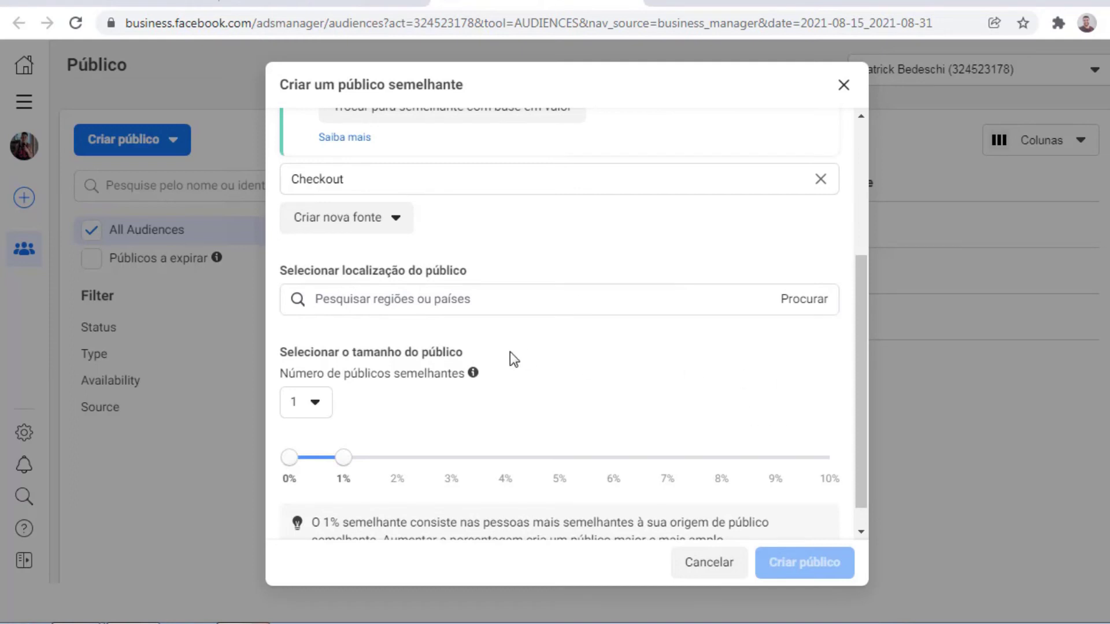
click(582, 301)
text(br)
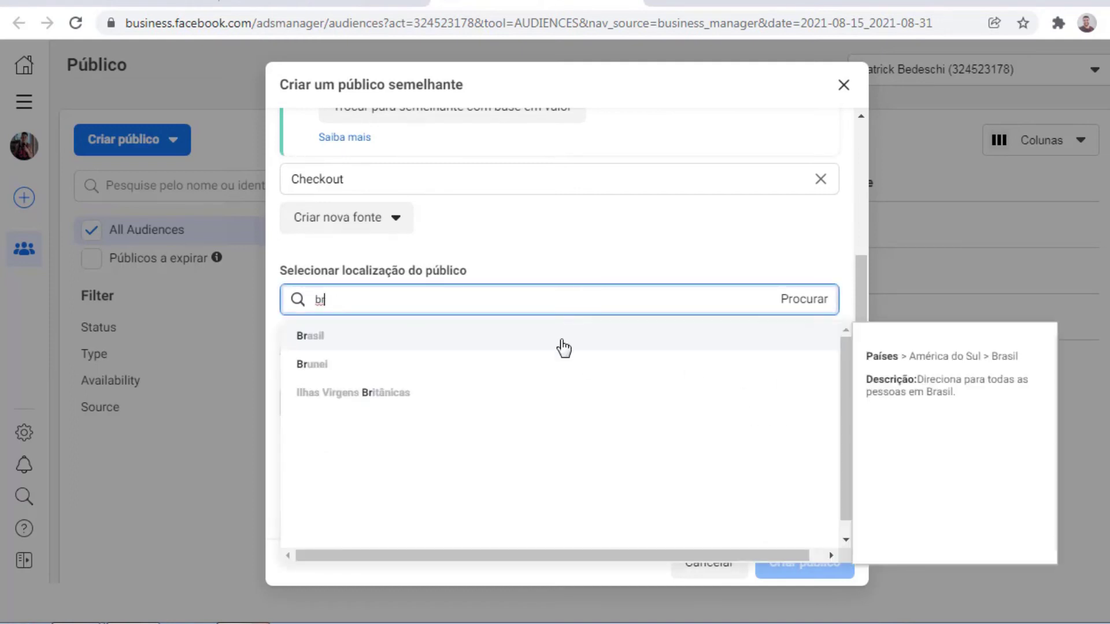
click(564, 347)
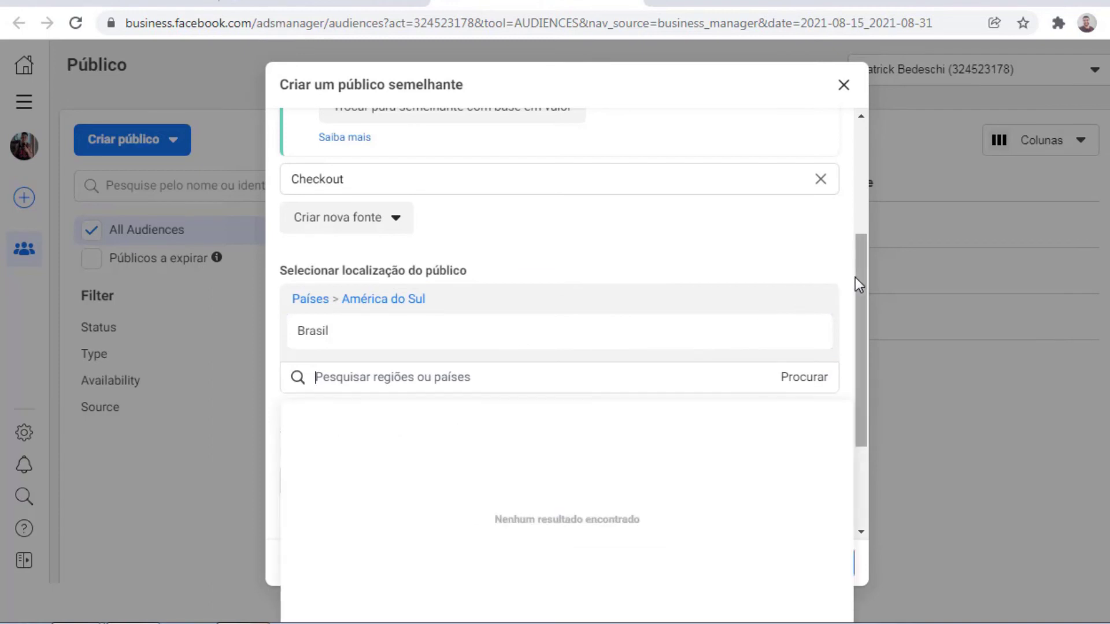
Check the estimated reach of the single 1% lookalike audience and create the audience
scroll(857, 346, down, 2)
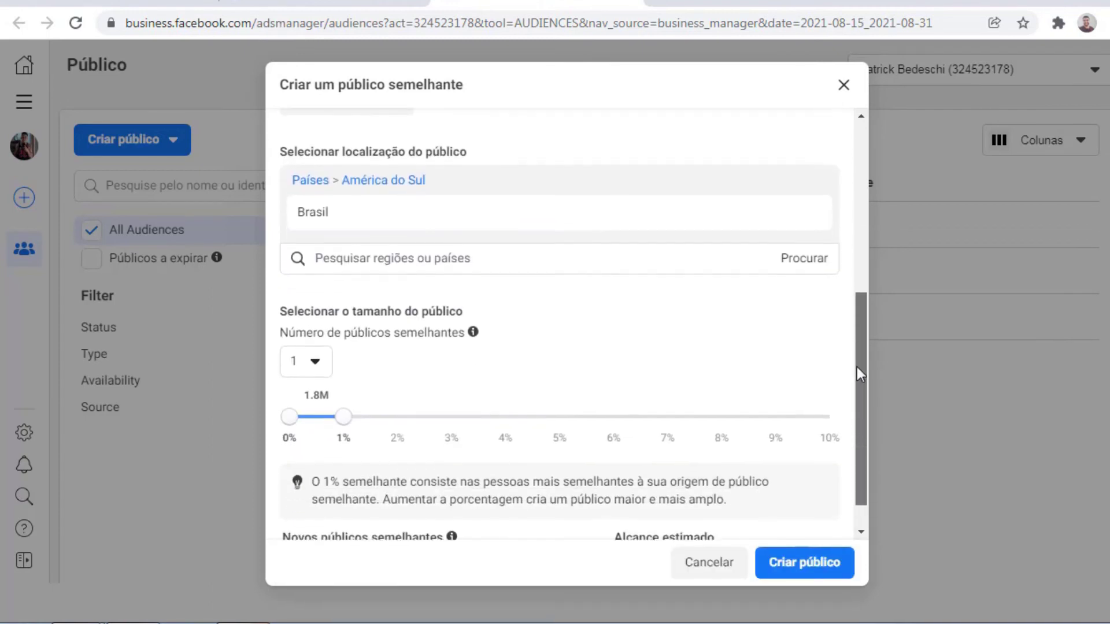
scroll(856, 366, down, 1)
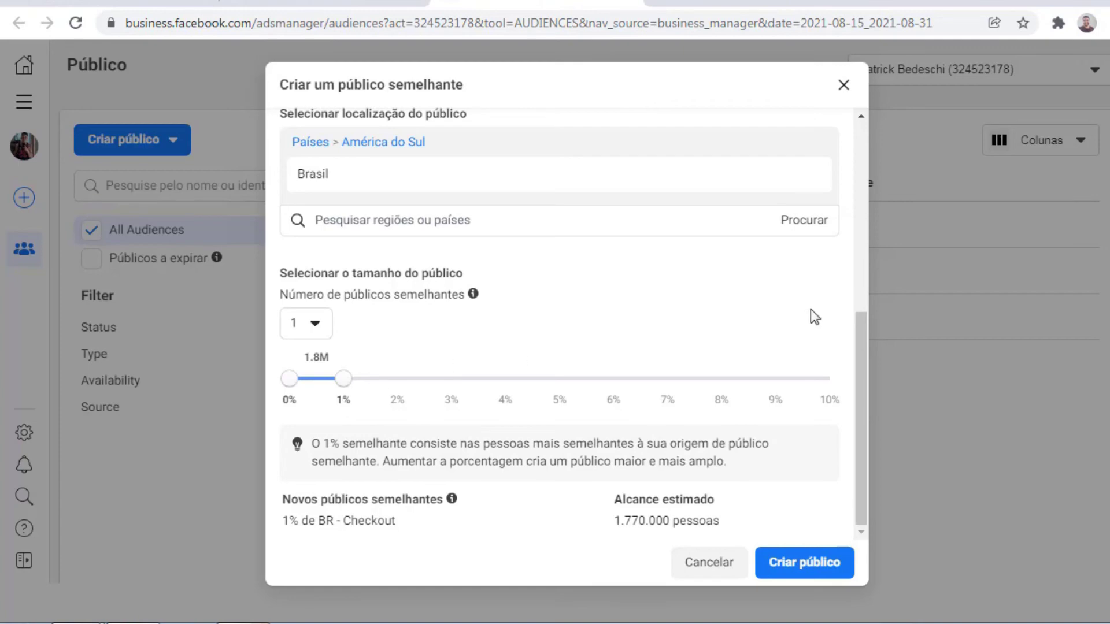
drag(861, 335, 841, 385)
drag(612, 499, 717, 500)
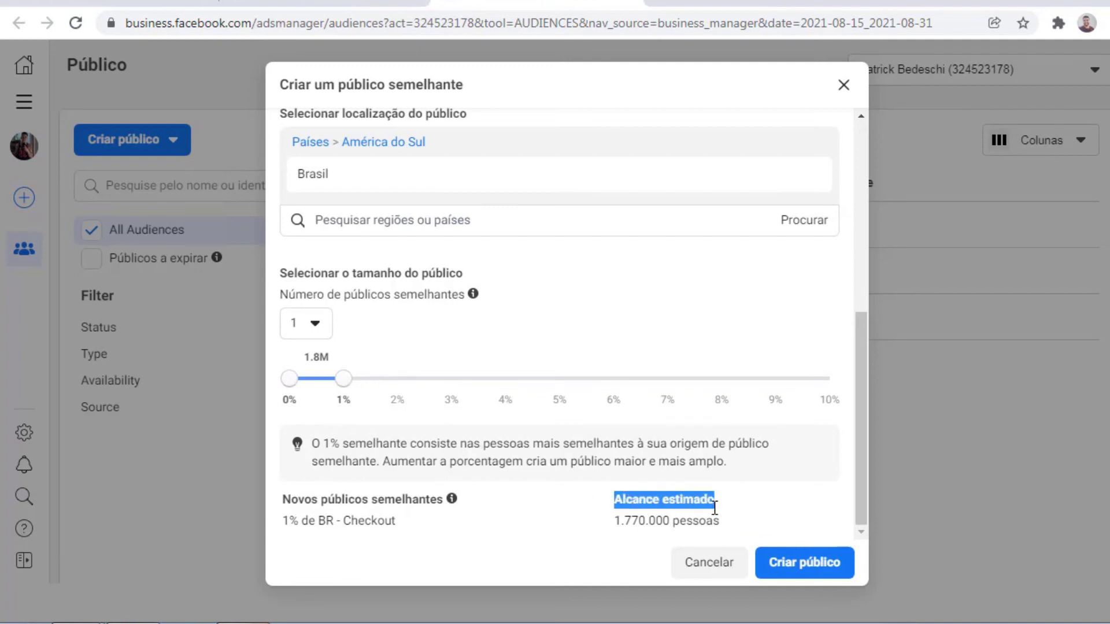
click(620, 520)
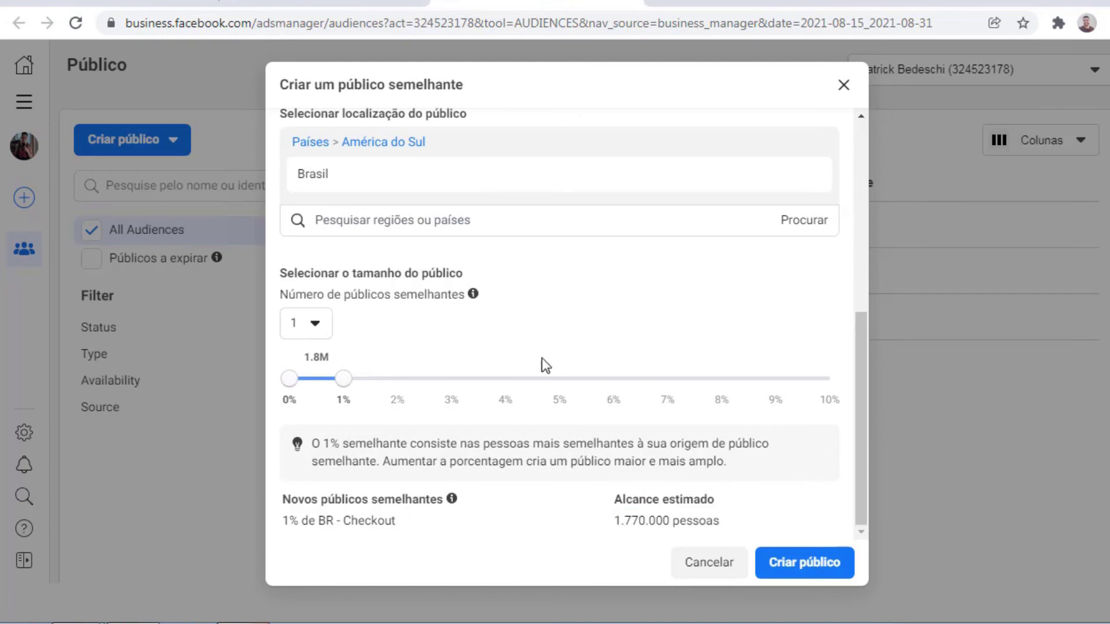
click(811, 563)
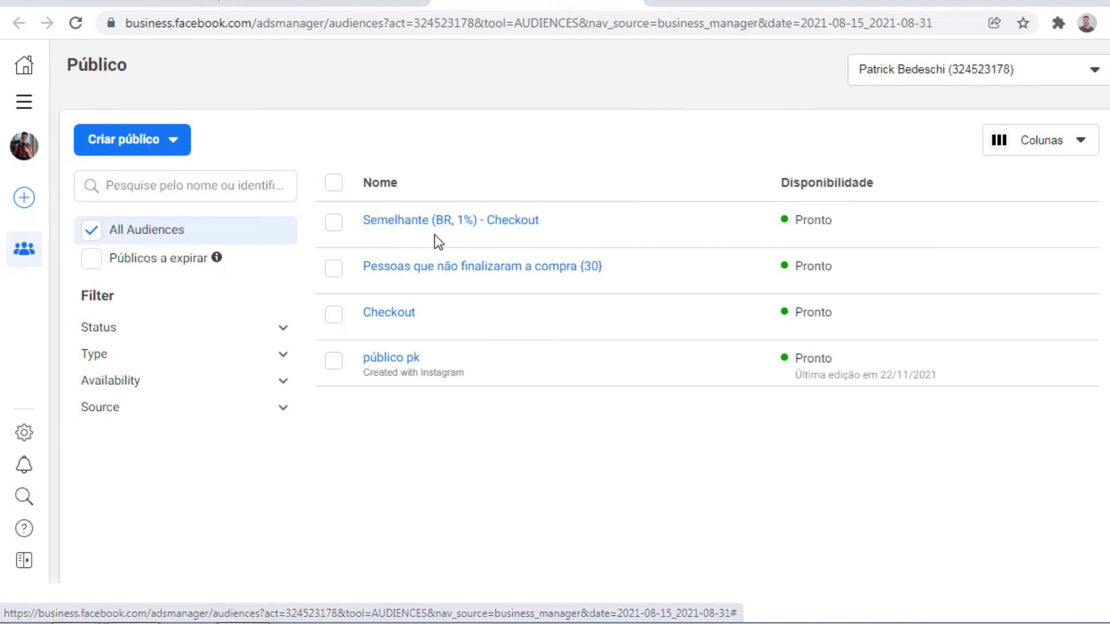
Open the setup of a saved audience (Público salvo) and examine the existing audiences offered under Públicos Personalizados
mouse_move(445, 228)
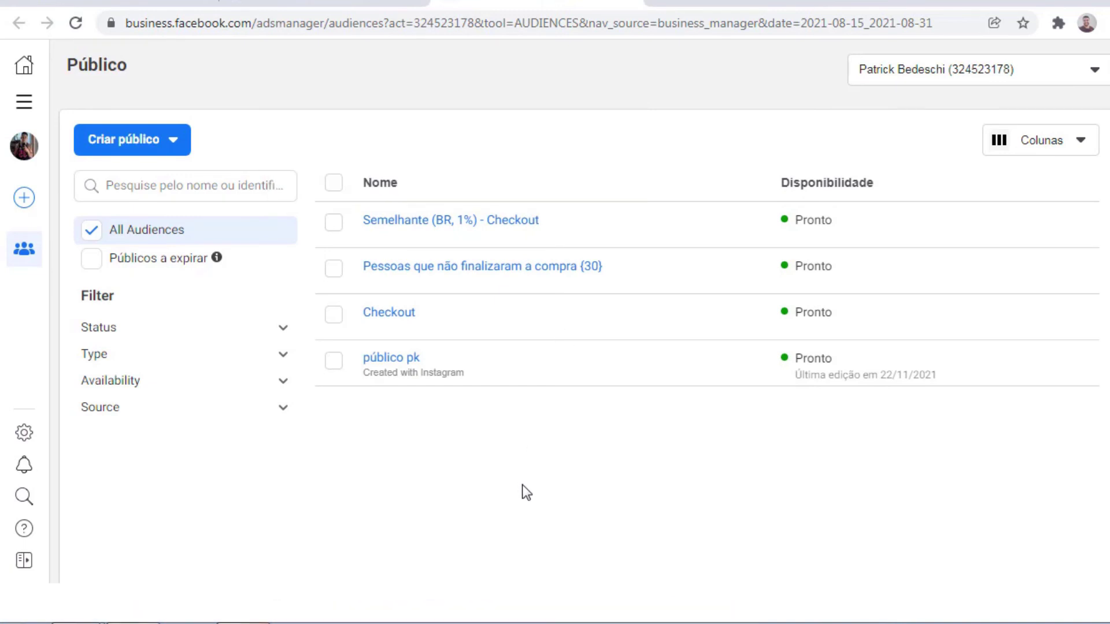
mouse_move(497, 227)
click(149, 148)
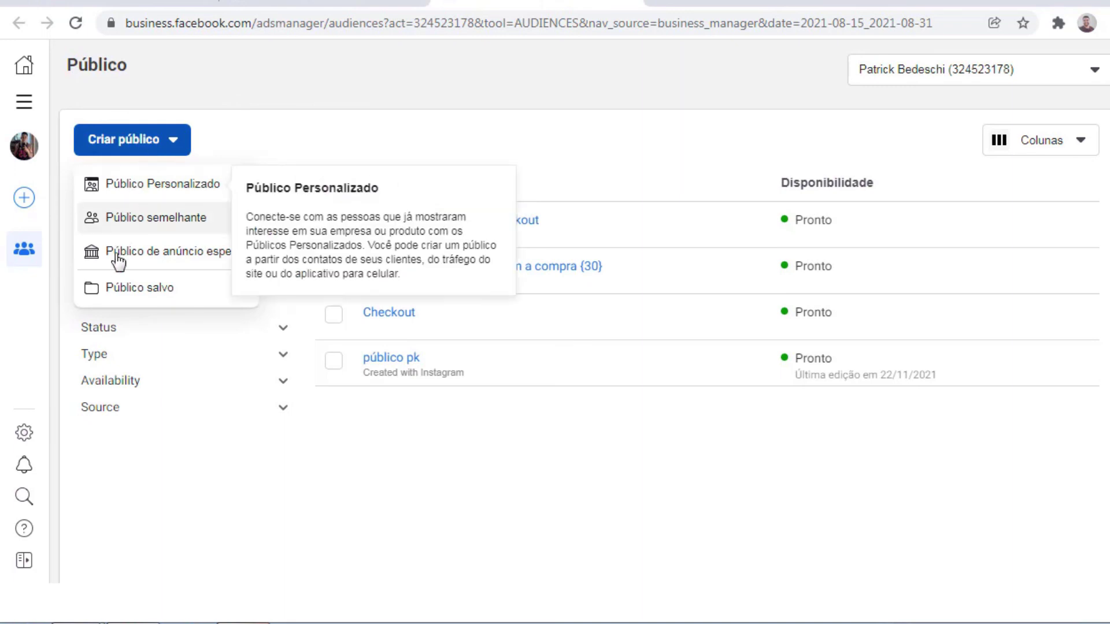
click(136, 295)
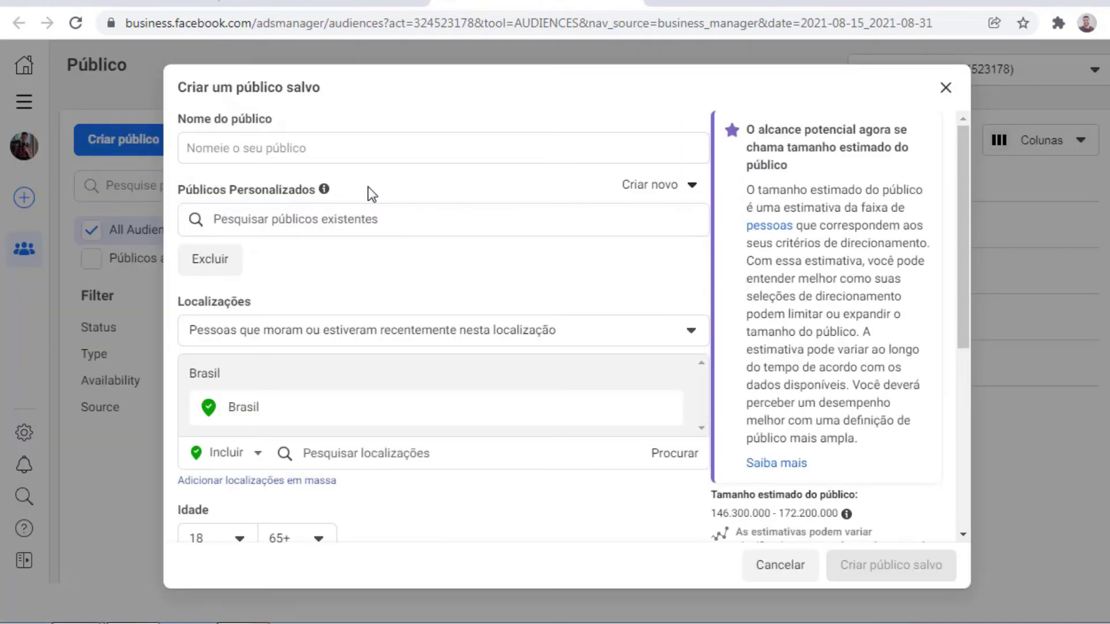
click(384, 154)
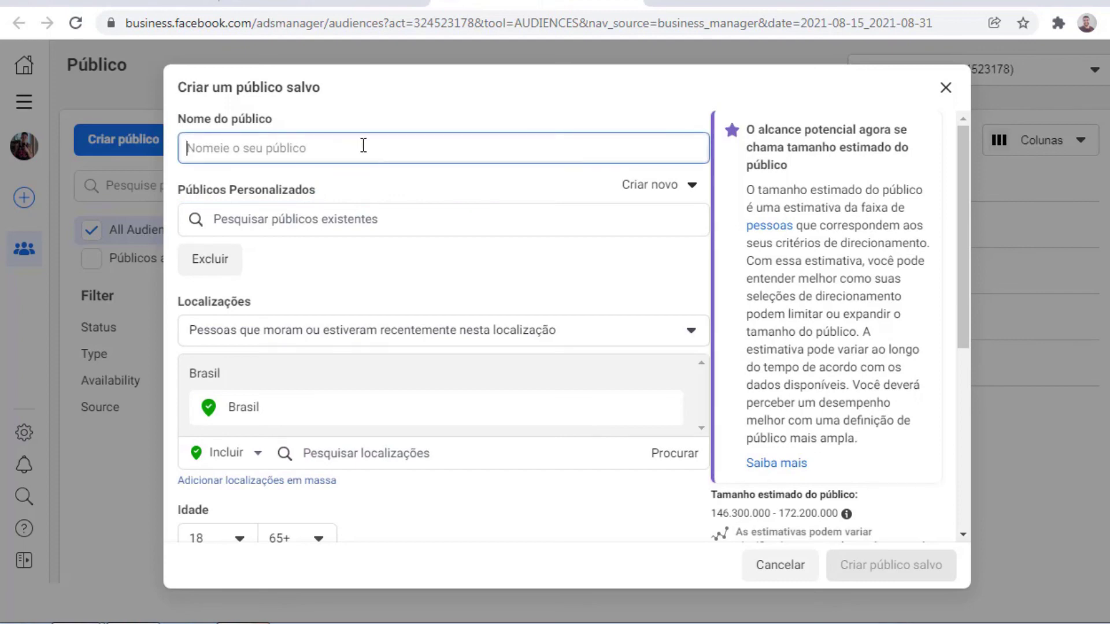
click(329, 201)
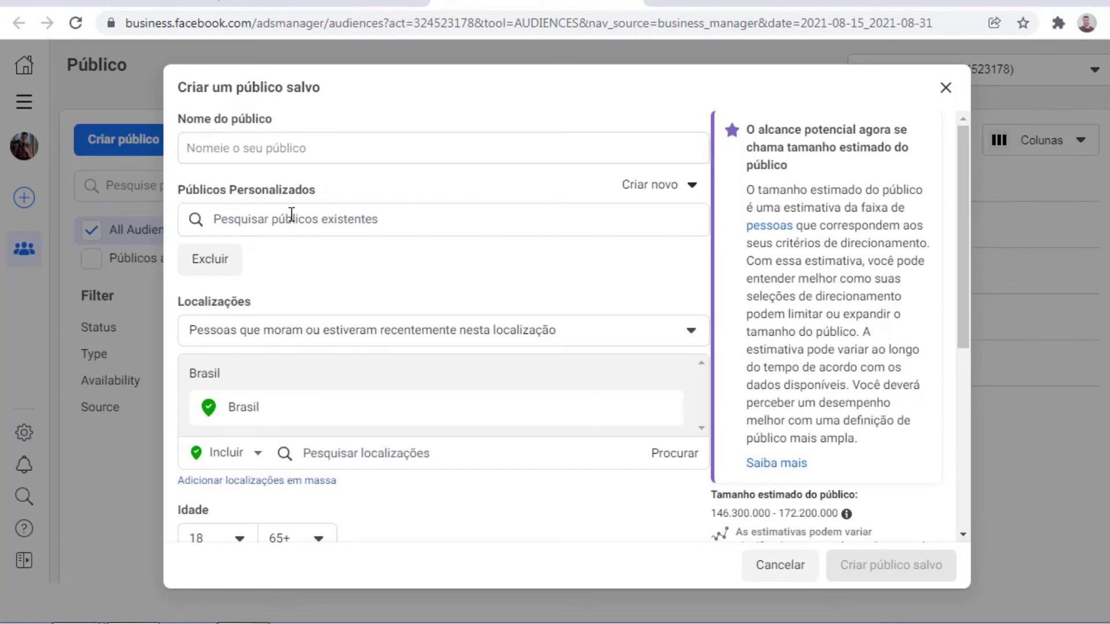
click(351, 224)
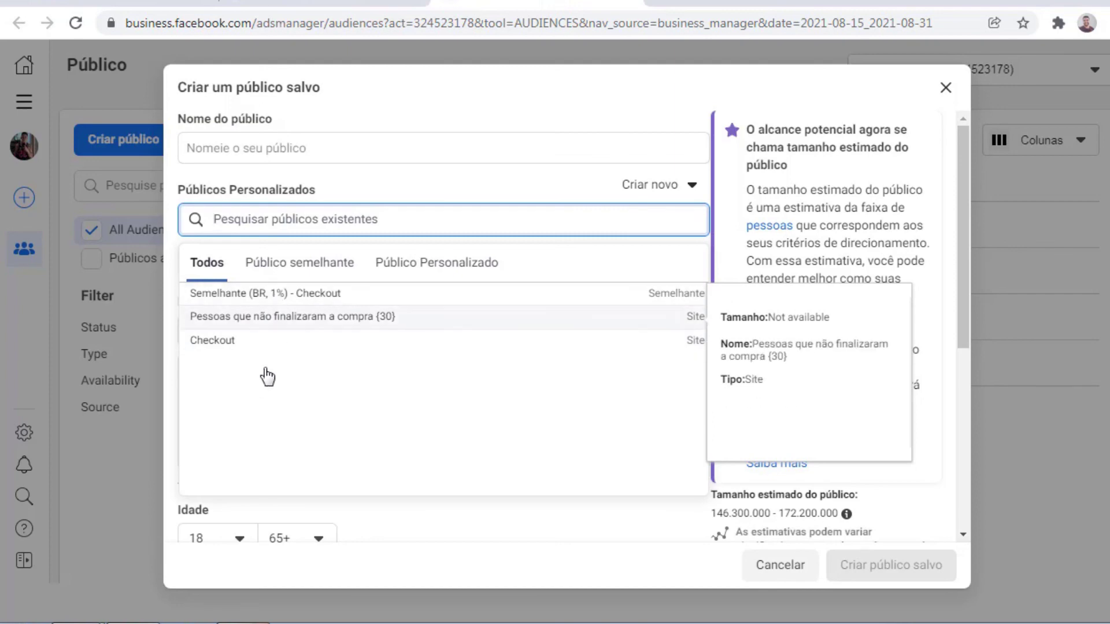
click(402, 191)
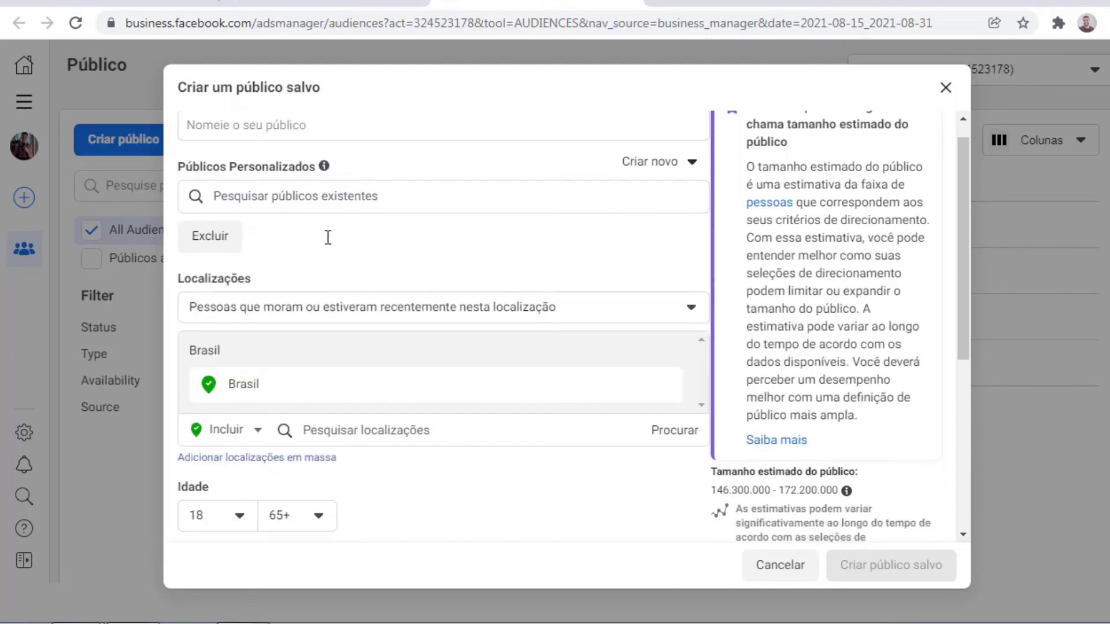
Examine the saved audience's location, age, gender, language, detailed targeting and connection fields, and its estimated size
scroll(285, 277, down, 4)
scroll(268, 250, up, 1)
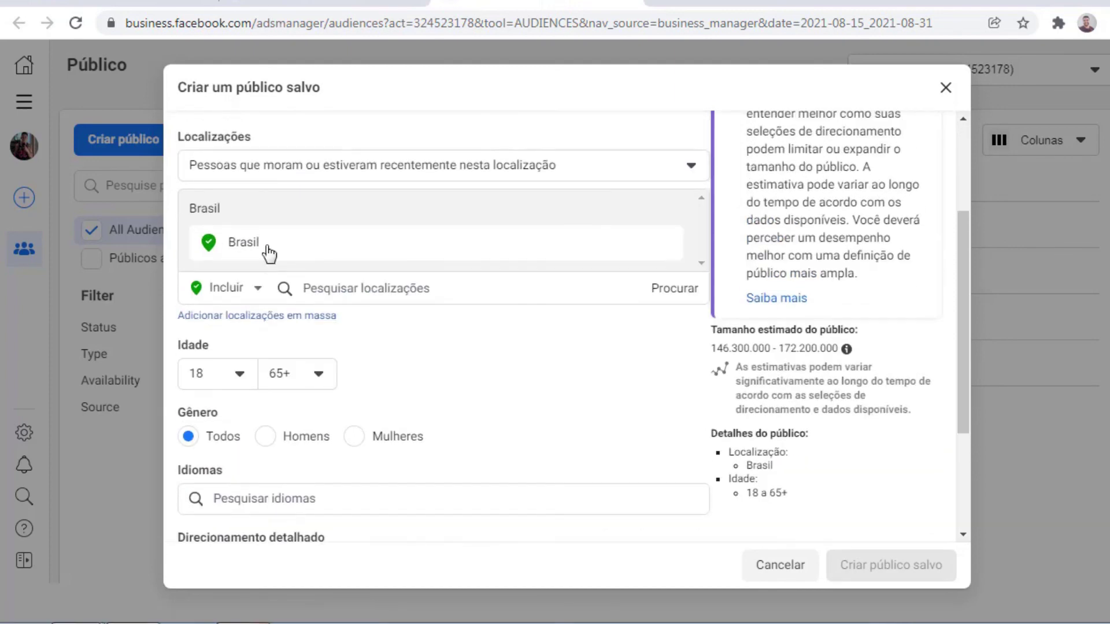
scroll(318, 277, down, 3)
mouse_move(226, 217)
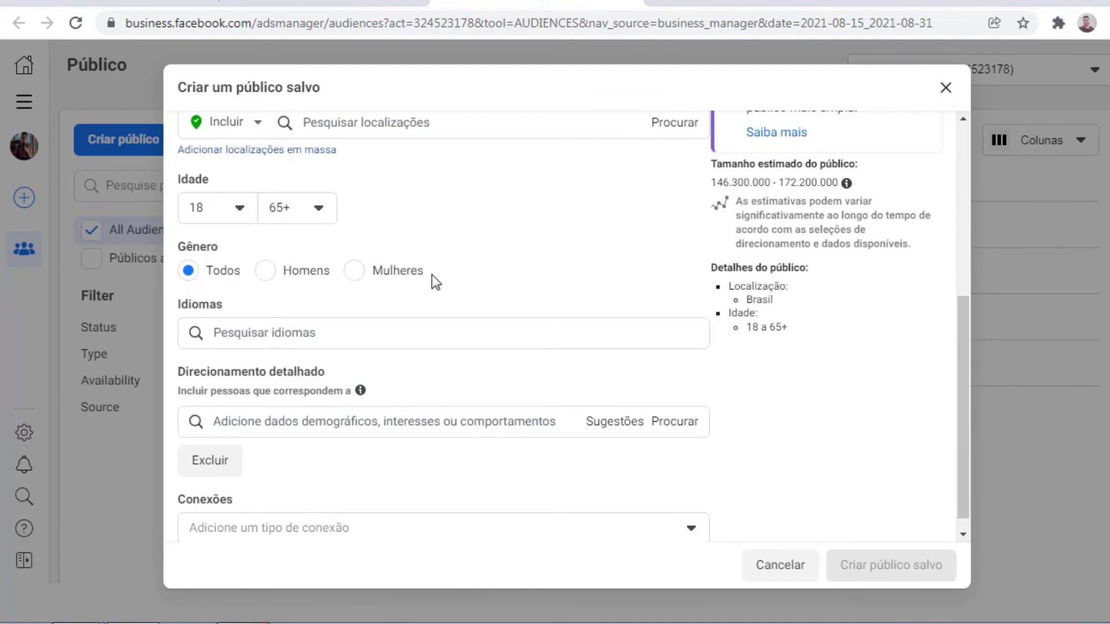
scroll(393, 323, down, 1)
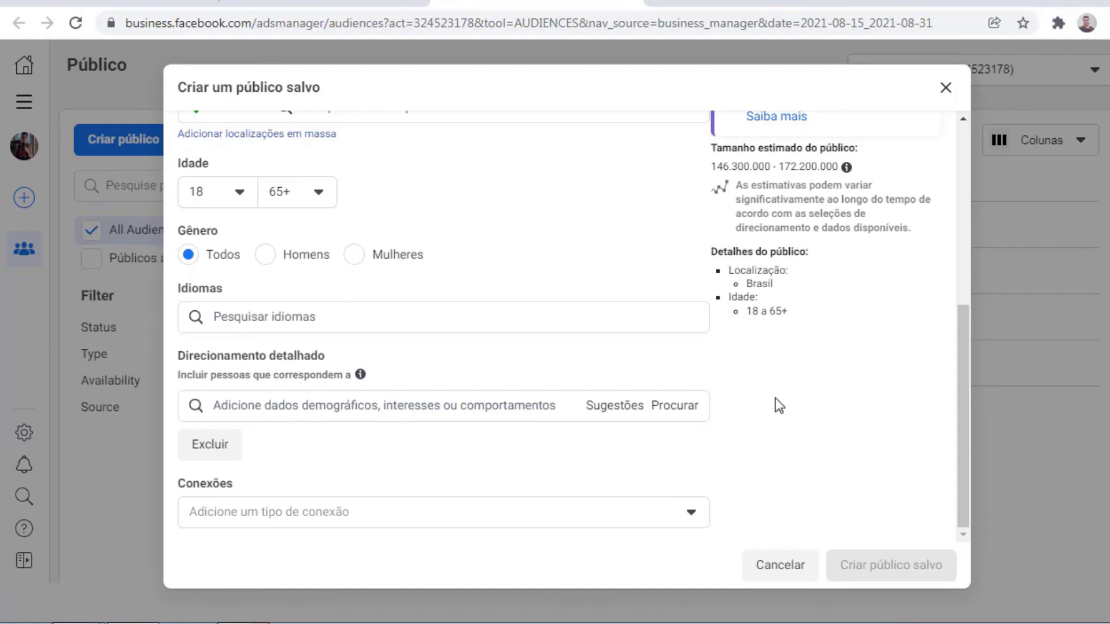
scroll(497, 393, up, 6)
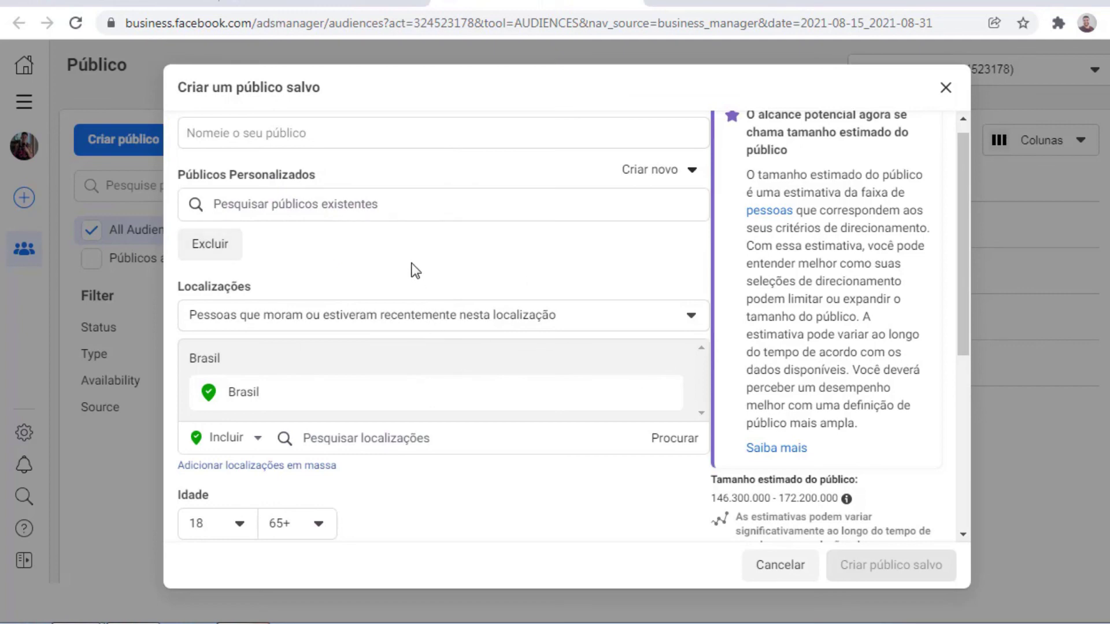
scroll(461, 349, down, 4)
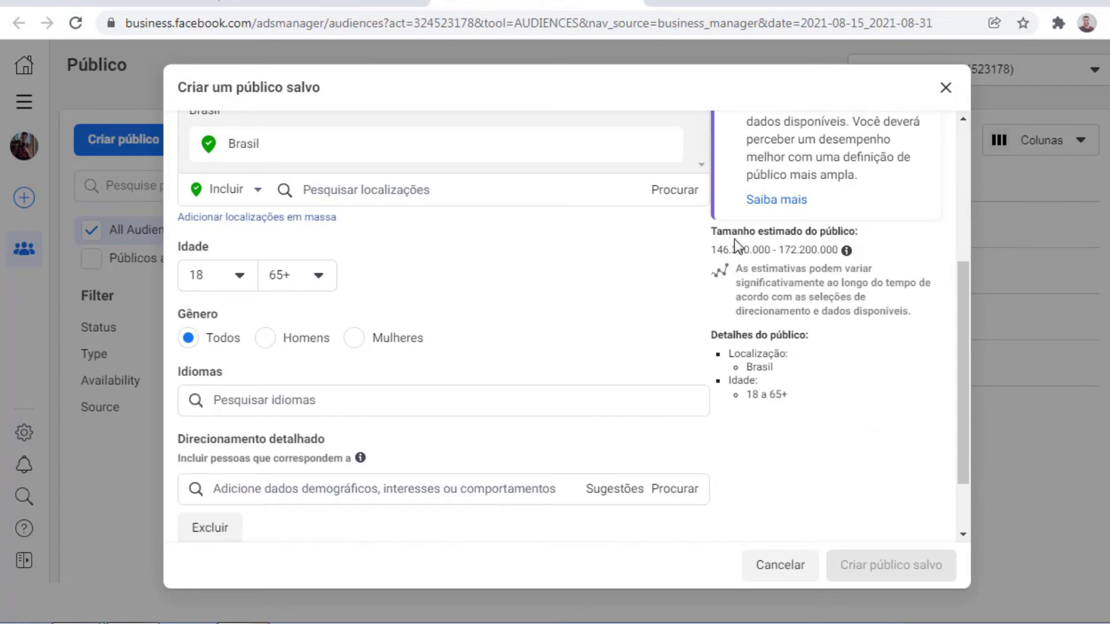
Review the saved audience's gender, language and interest selections with its estimated size, and cancel its creation
scroll(526, 347, up, 4)
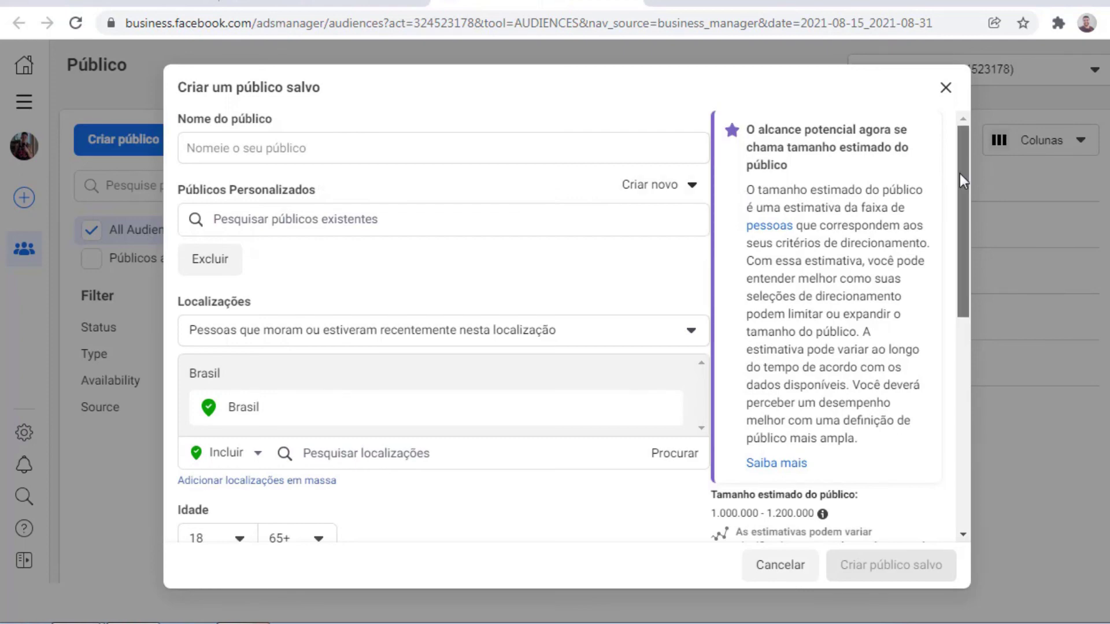
scroll(933, 313, down, 3)
scroll(931, 330, down, 4)
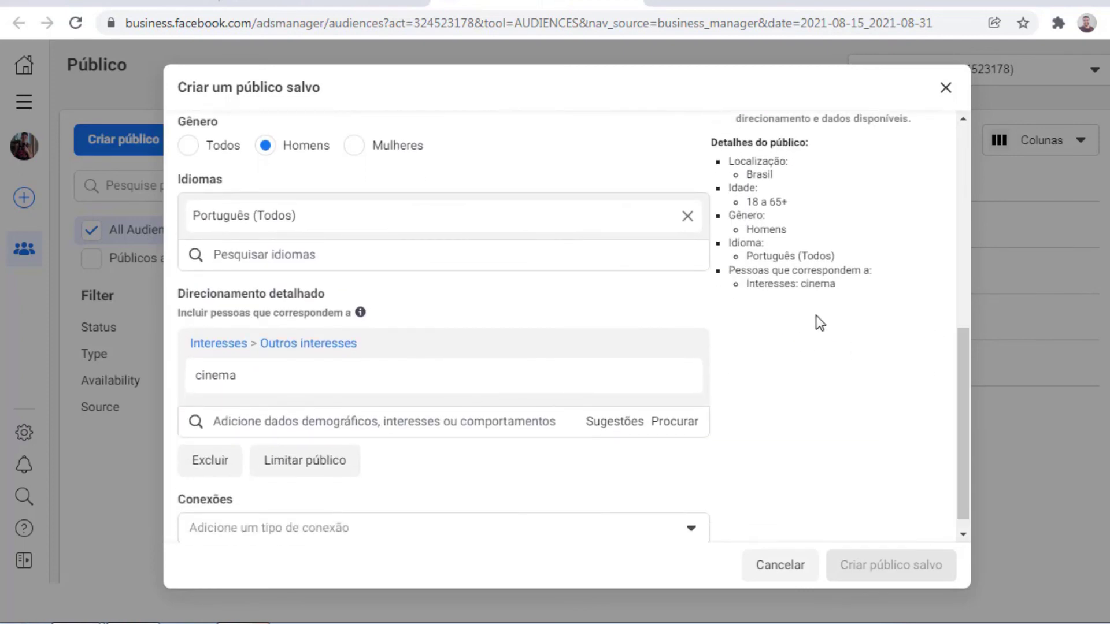
click(790, 566)
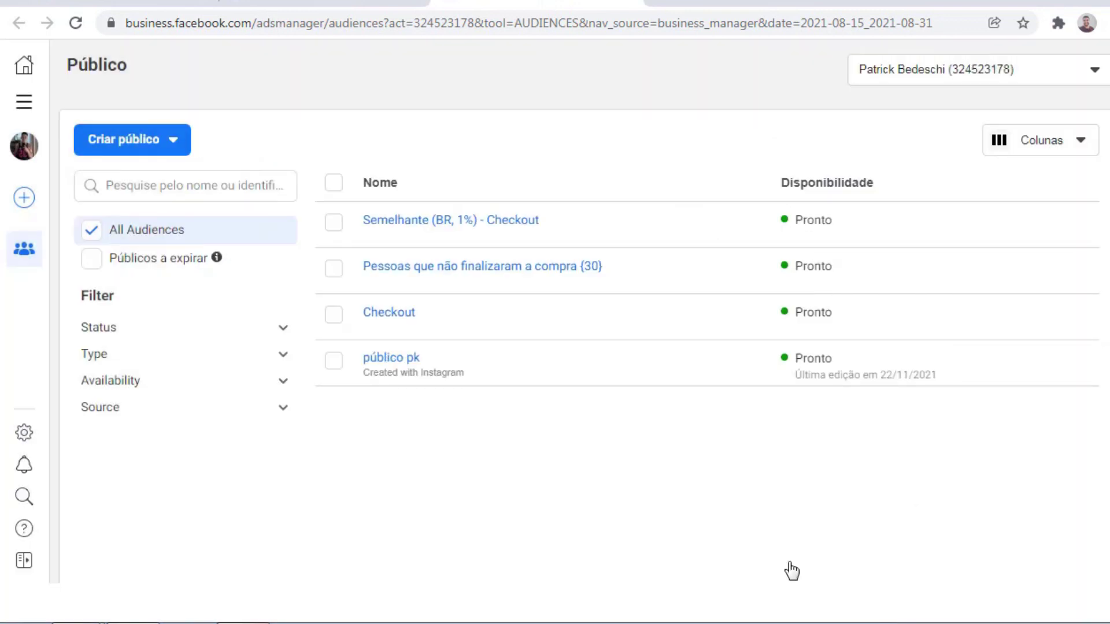